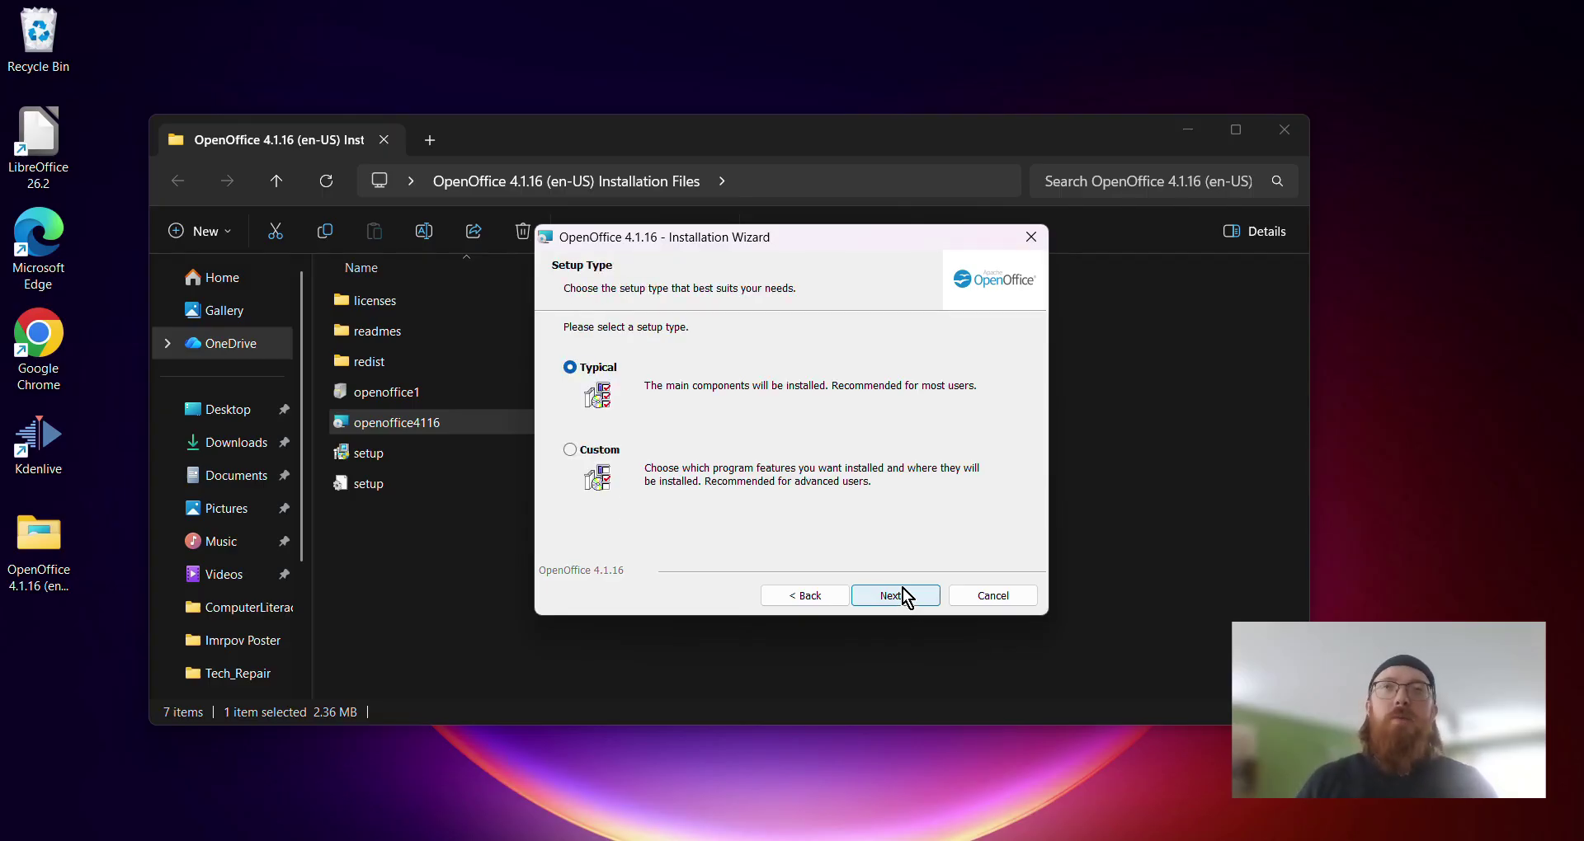
Run the Typical installation of OpenOffice 4.1.16 with a desktop start link, closing Google Chrome and retrying to release the files in use.
{"action": "left_click", "coordinate": [904, 600]}
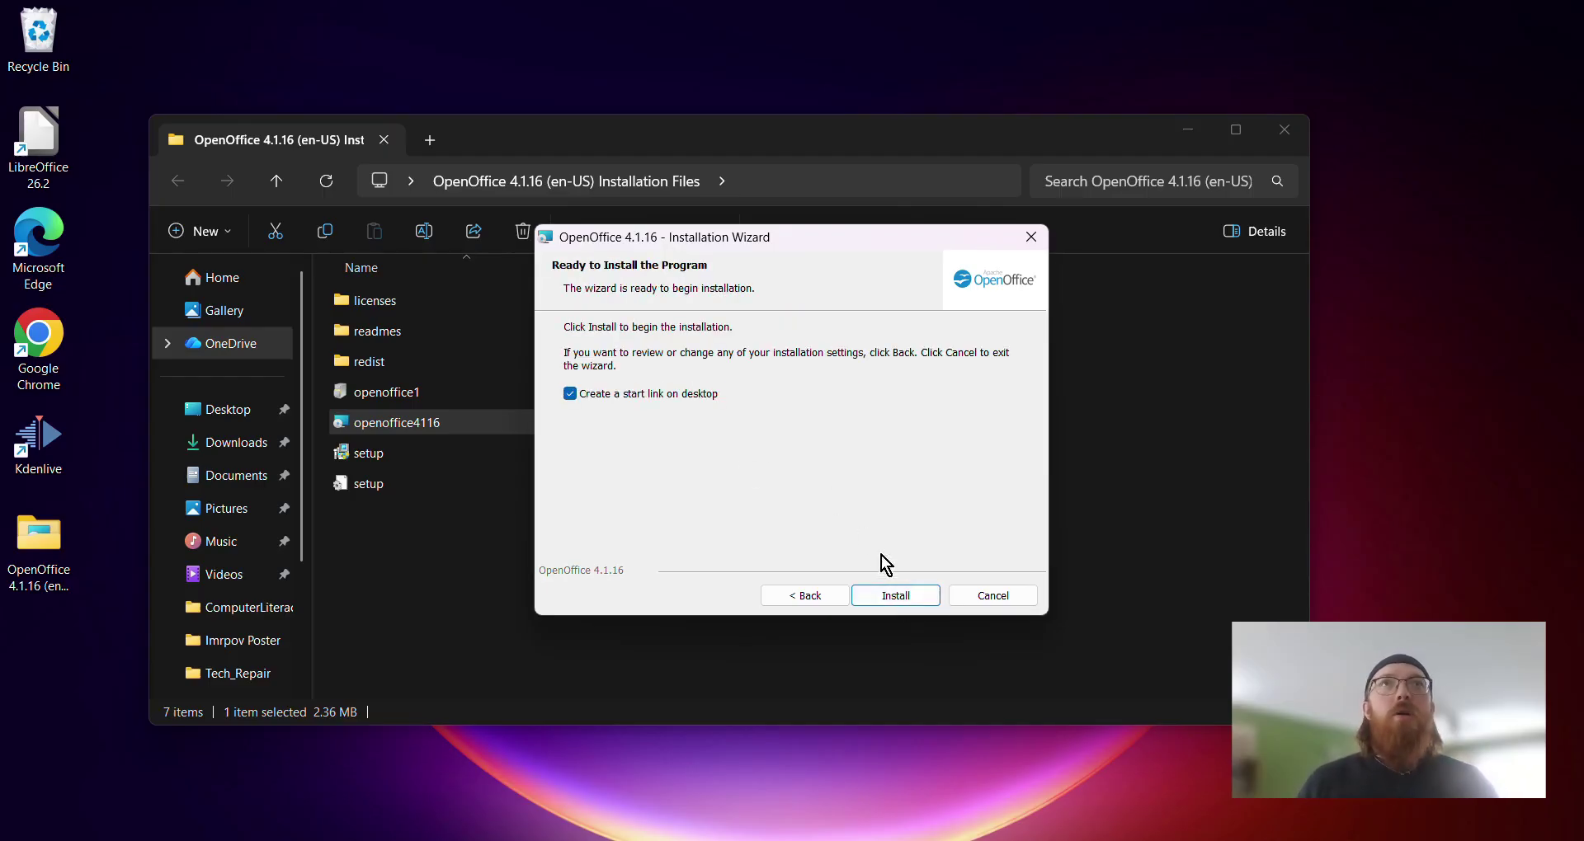
{"action": "left_click", "coordinate": [900, 600]}
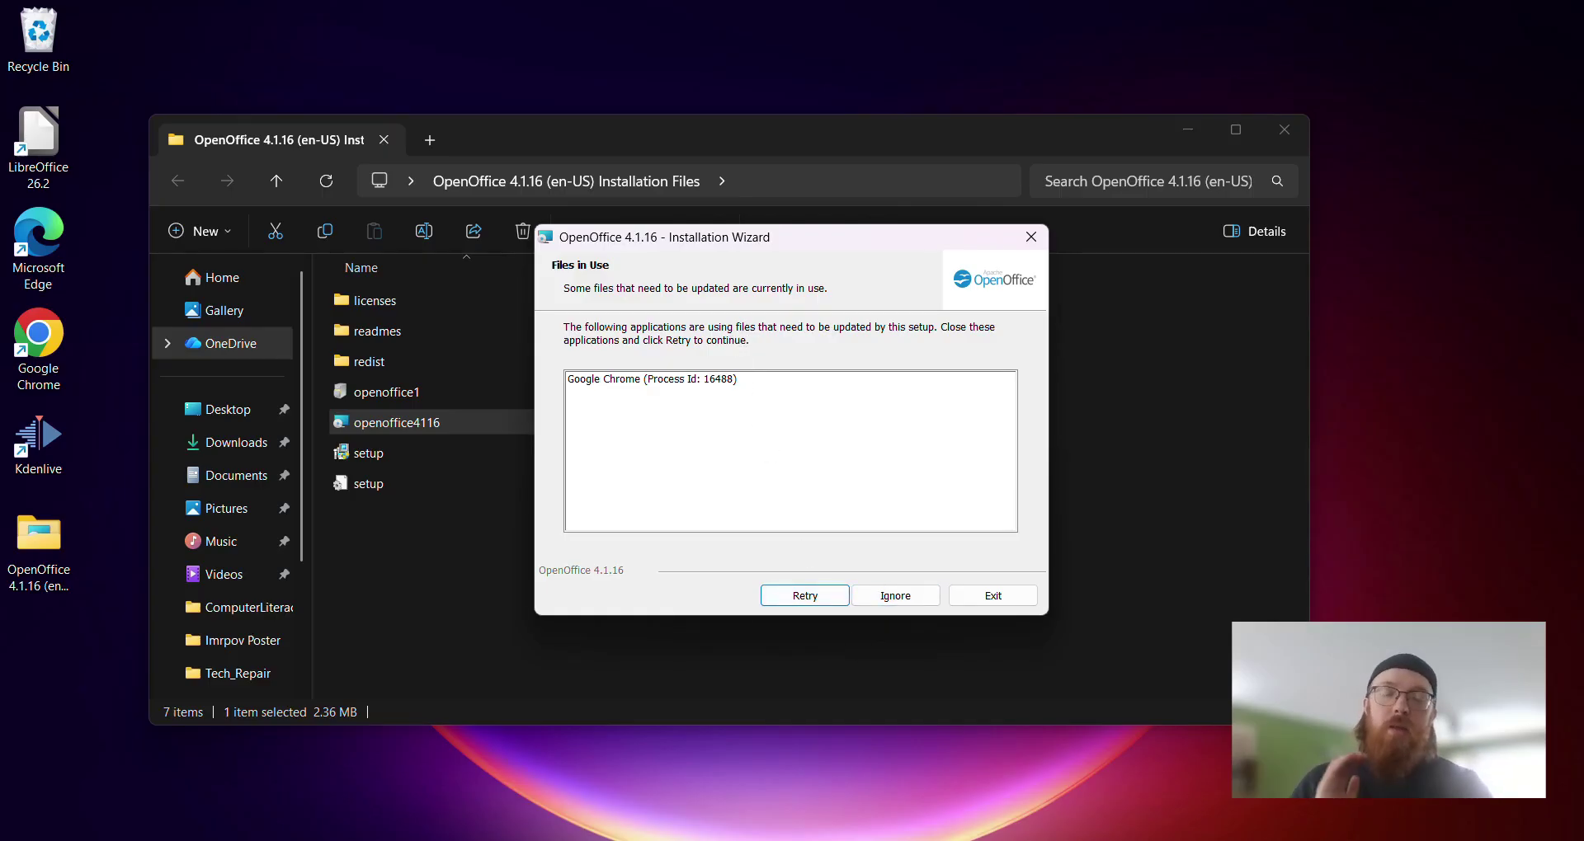
{"action": "left_click", "coordinate": [792, 840]}
{"action": "left_click", "coordinate": [1563, 21]}
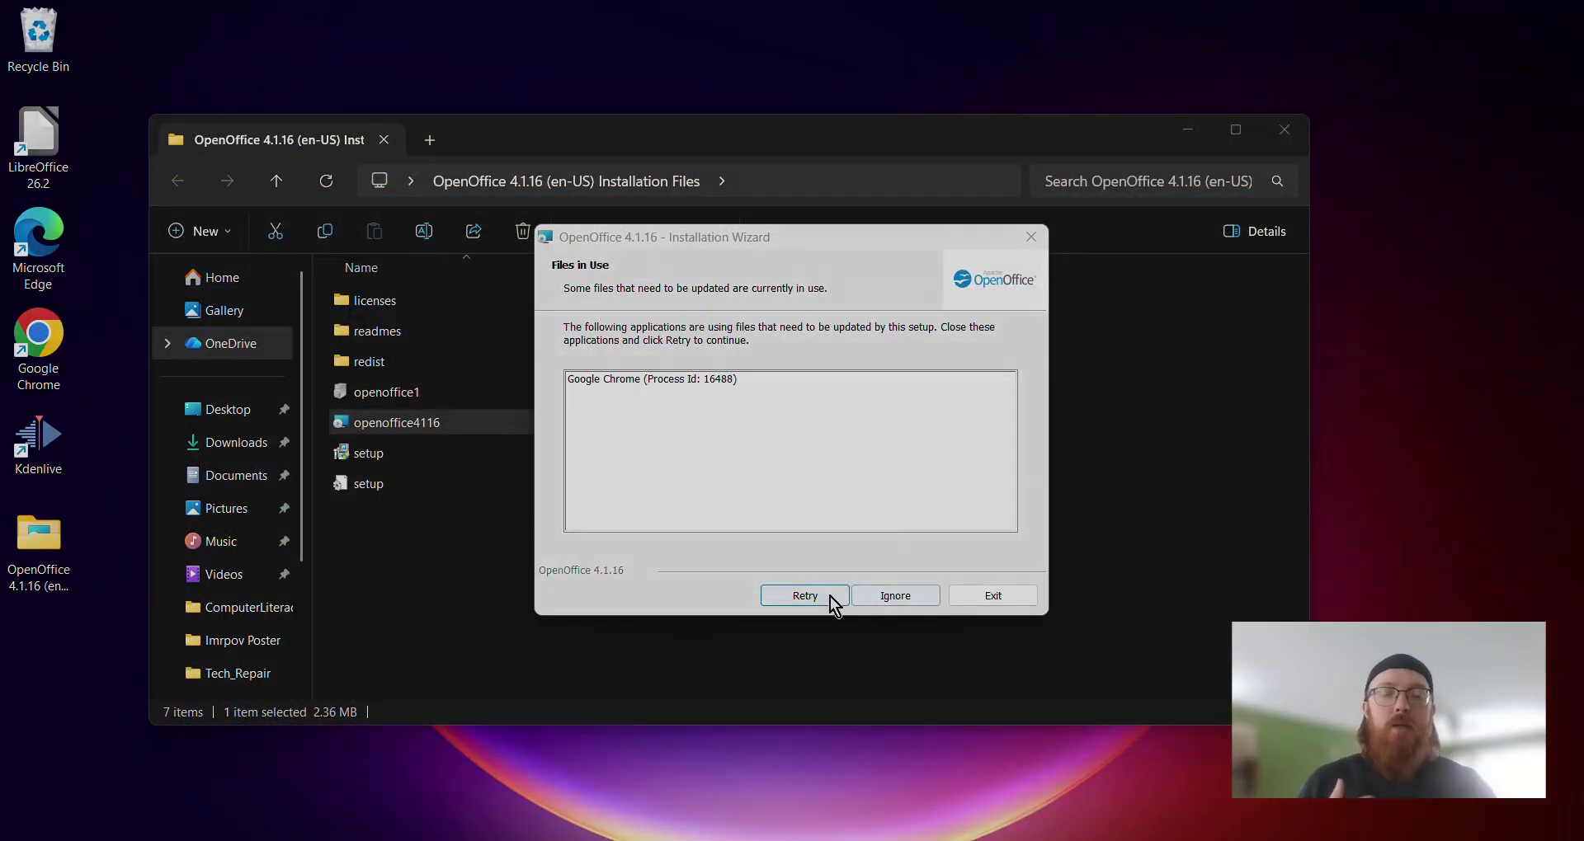
{"action": "left_click", "coordinate": [828, 596]}
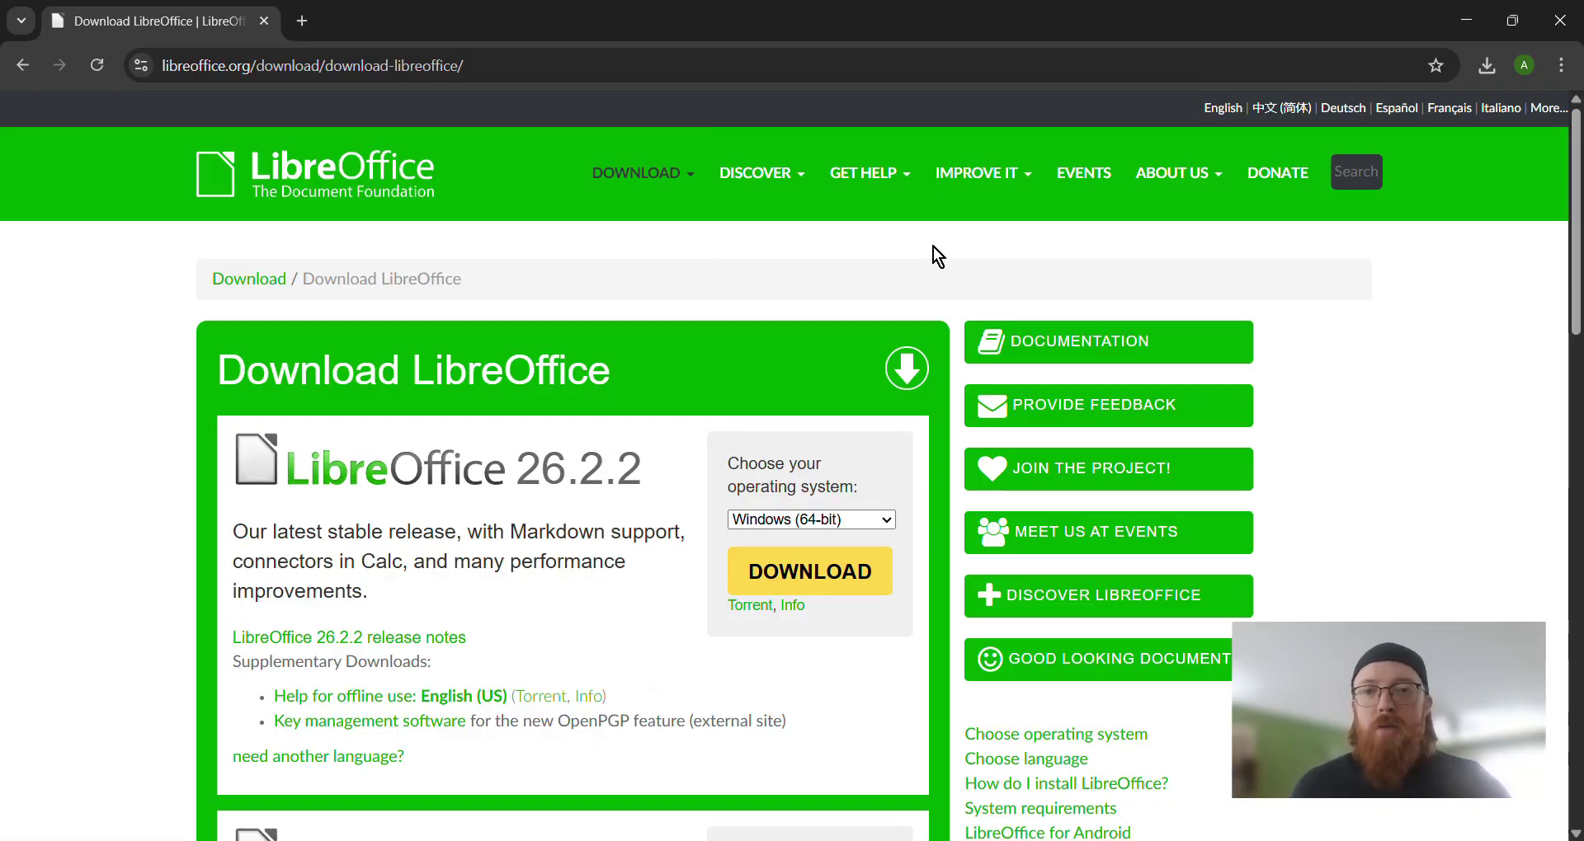
Choose Windows (64-bit) as the operating system for the LibreOffice 26.2.2 download.
{"action": "scroll", "coordinate": [988, 294], "scroll_direction": "down", "scroll_amount": 1}
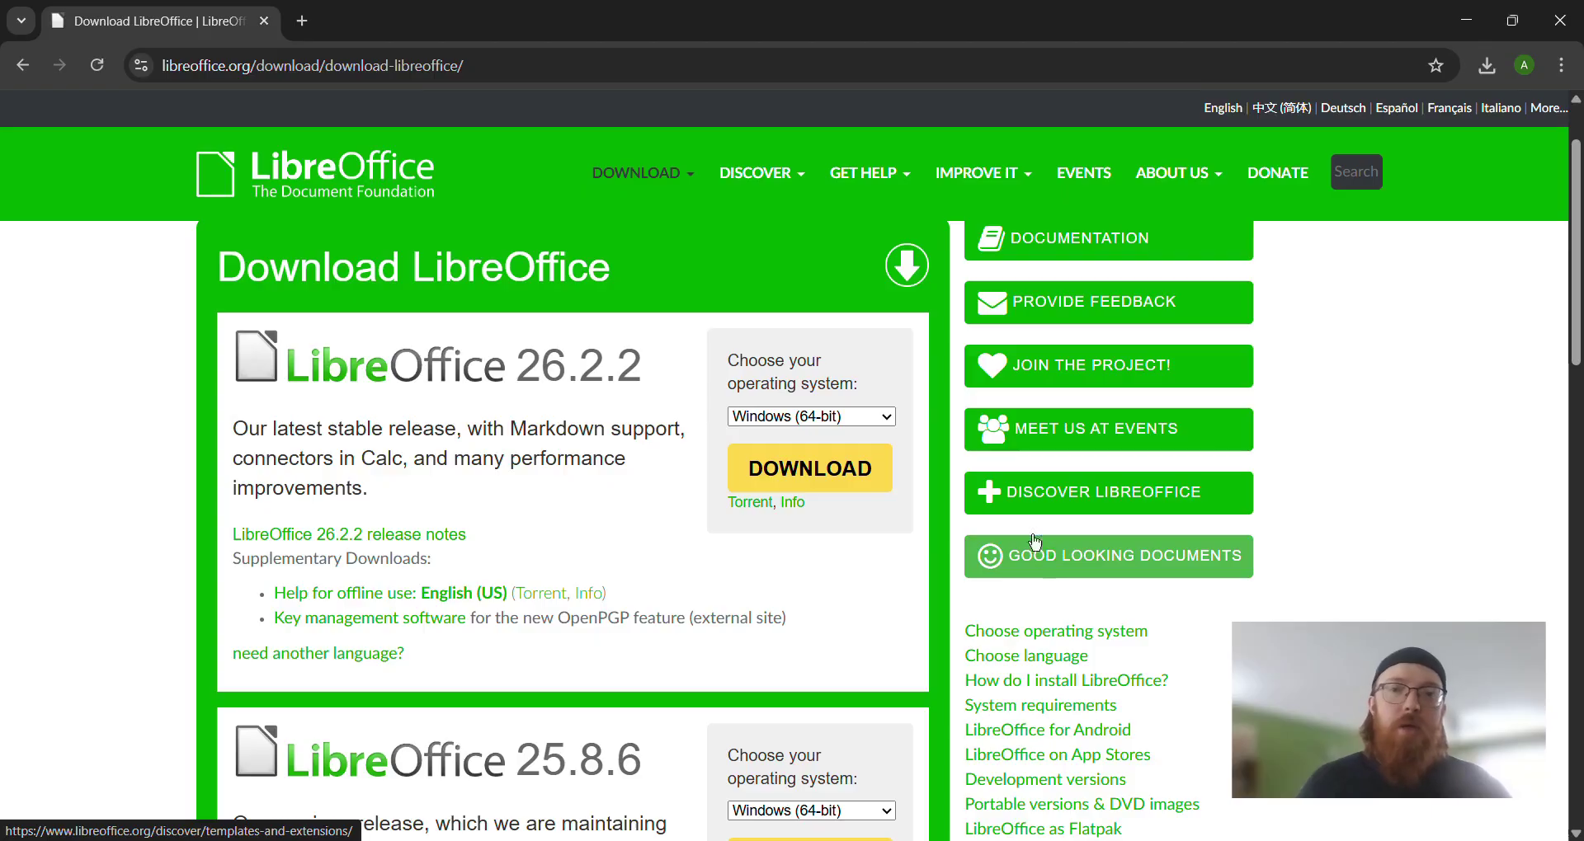
{"action": "left_click", "coordinate": [882, 418]}
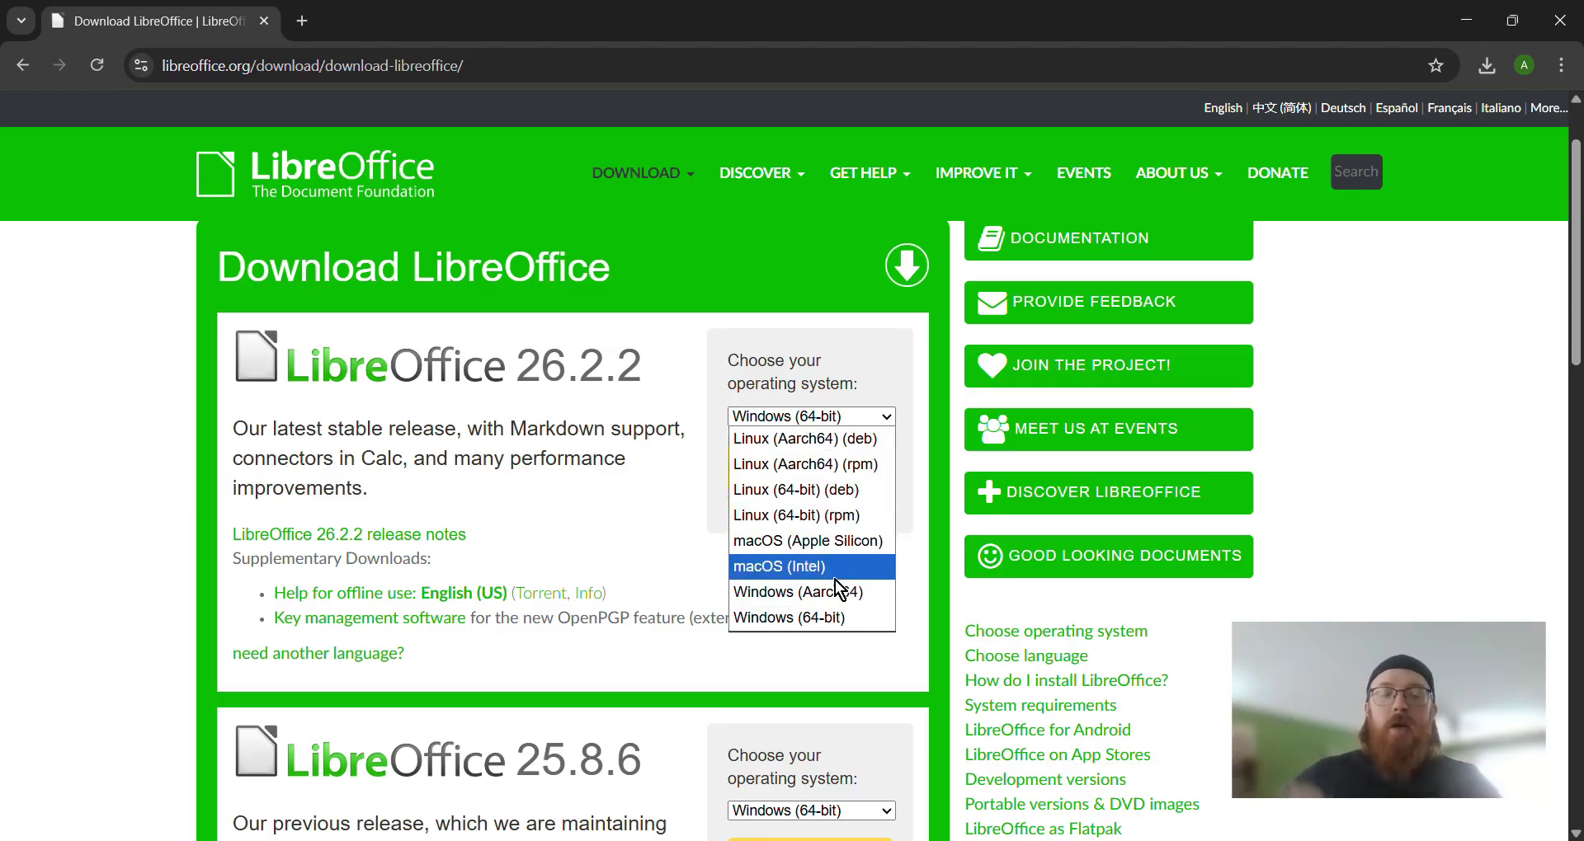
{"action": "left_click", "coordinate": [834, 622]}
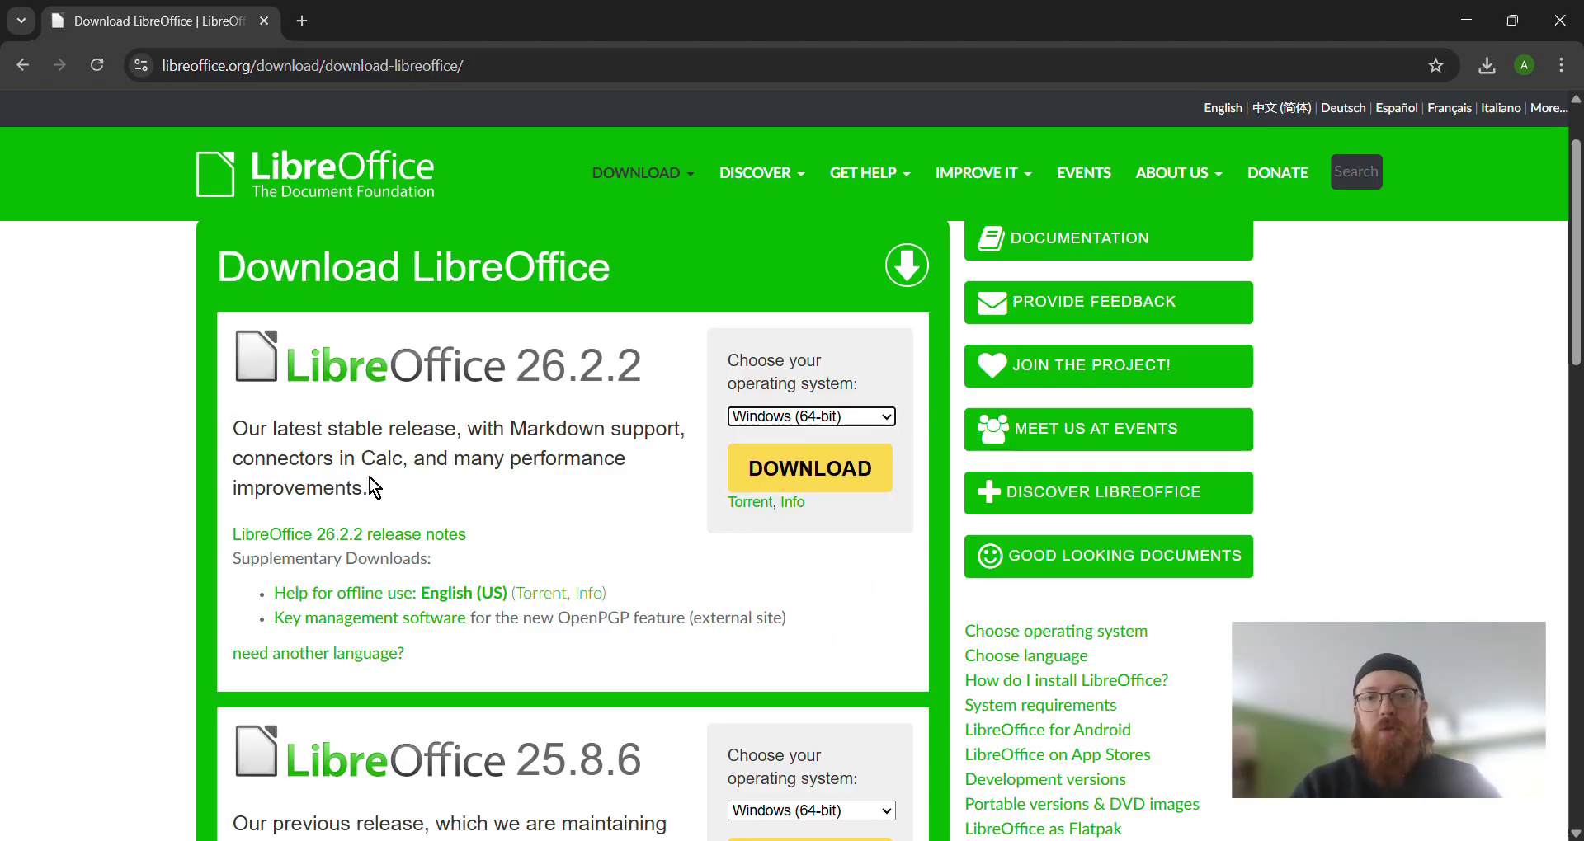
Check the LibreOffice releases offered on the download page and download the 26.2.2 version for Windows (64-bit).
{"action": "scroll", "coordinate": [584, 508], "scroll_direction": "down", "scroll_amount": 1}
{"action": "scroll", "coordinate": [584, 508], "scroll_direction": "up", "scroll_amount": 2}
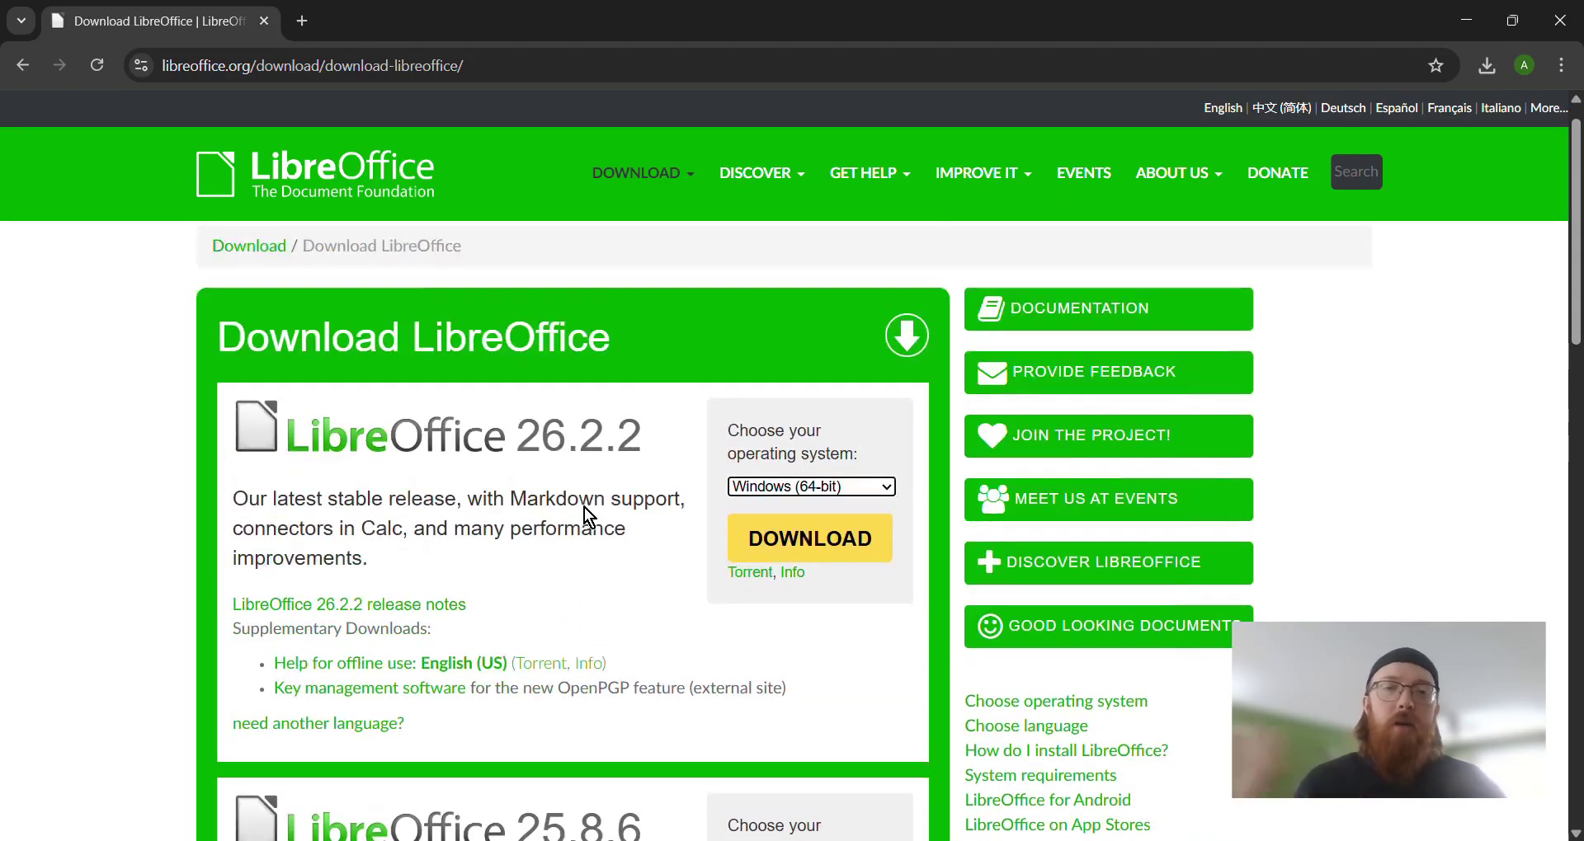
{"action": "scroll", "coordinate": [584, 507], "scroll_direction": "down", "scroll_amount": 4}
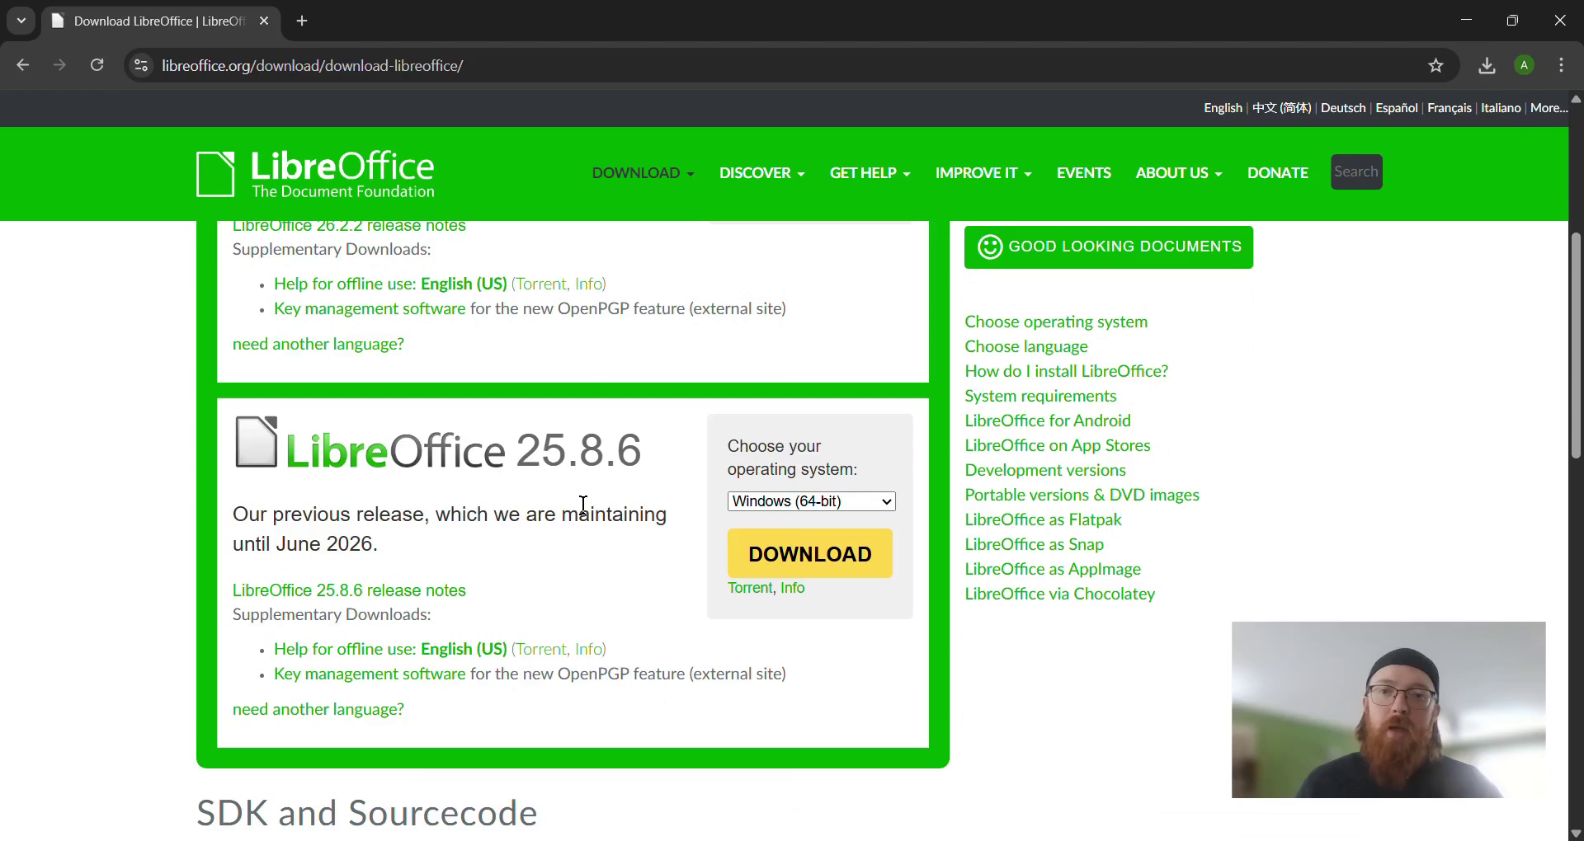
{"action": "scroll", "coordinate": [585, 508], "scroll_direction": "down", "scroll_amount": 2}
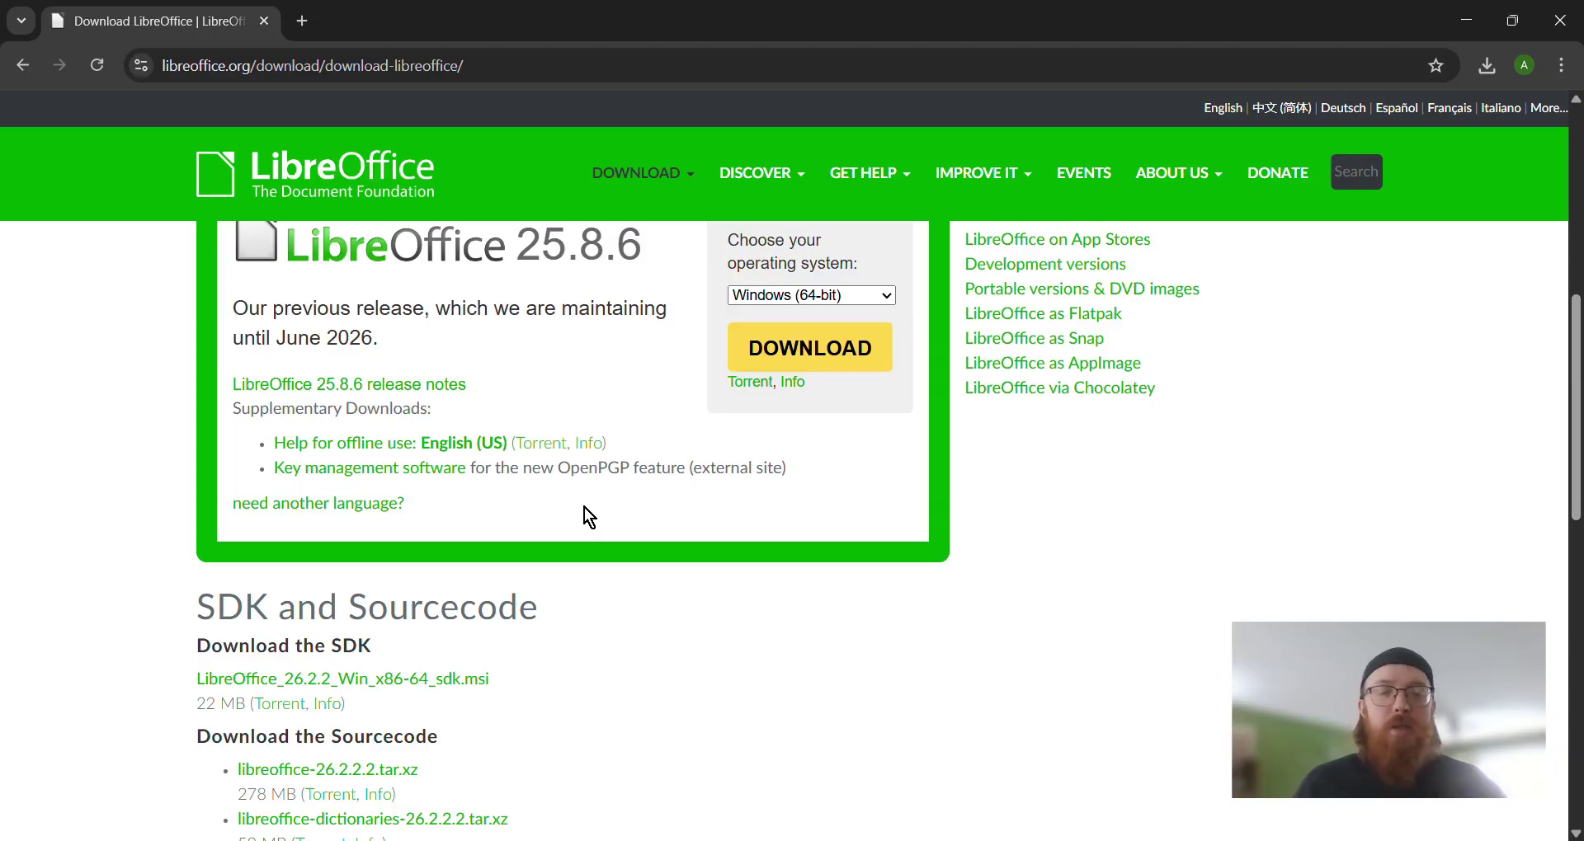
{"action": "scroll", "coordinate": [584, 507], "scroll_direction": "up", "scroll_amount": 3}
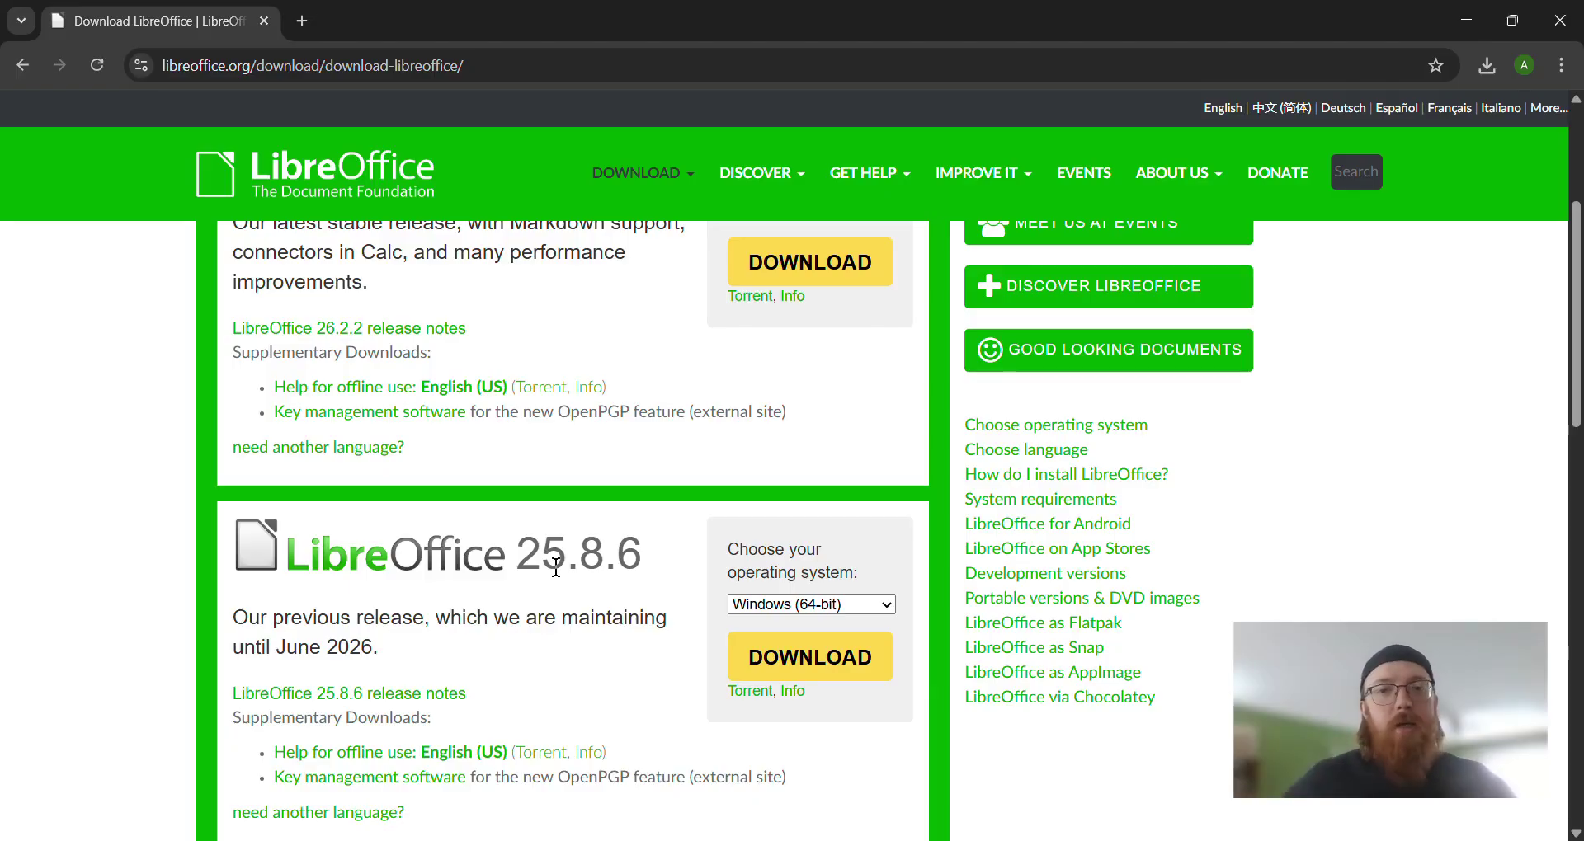
{"action": "scroll", "coordinate": [556, 568], "scroll_direction": "up", "scroll_amount": 2}
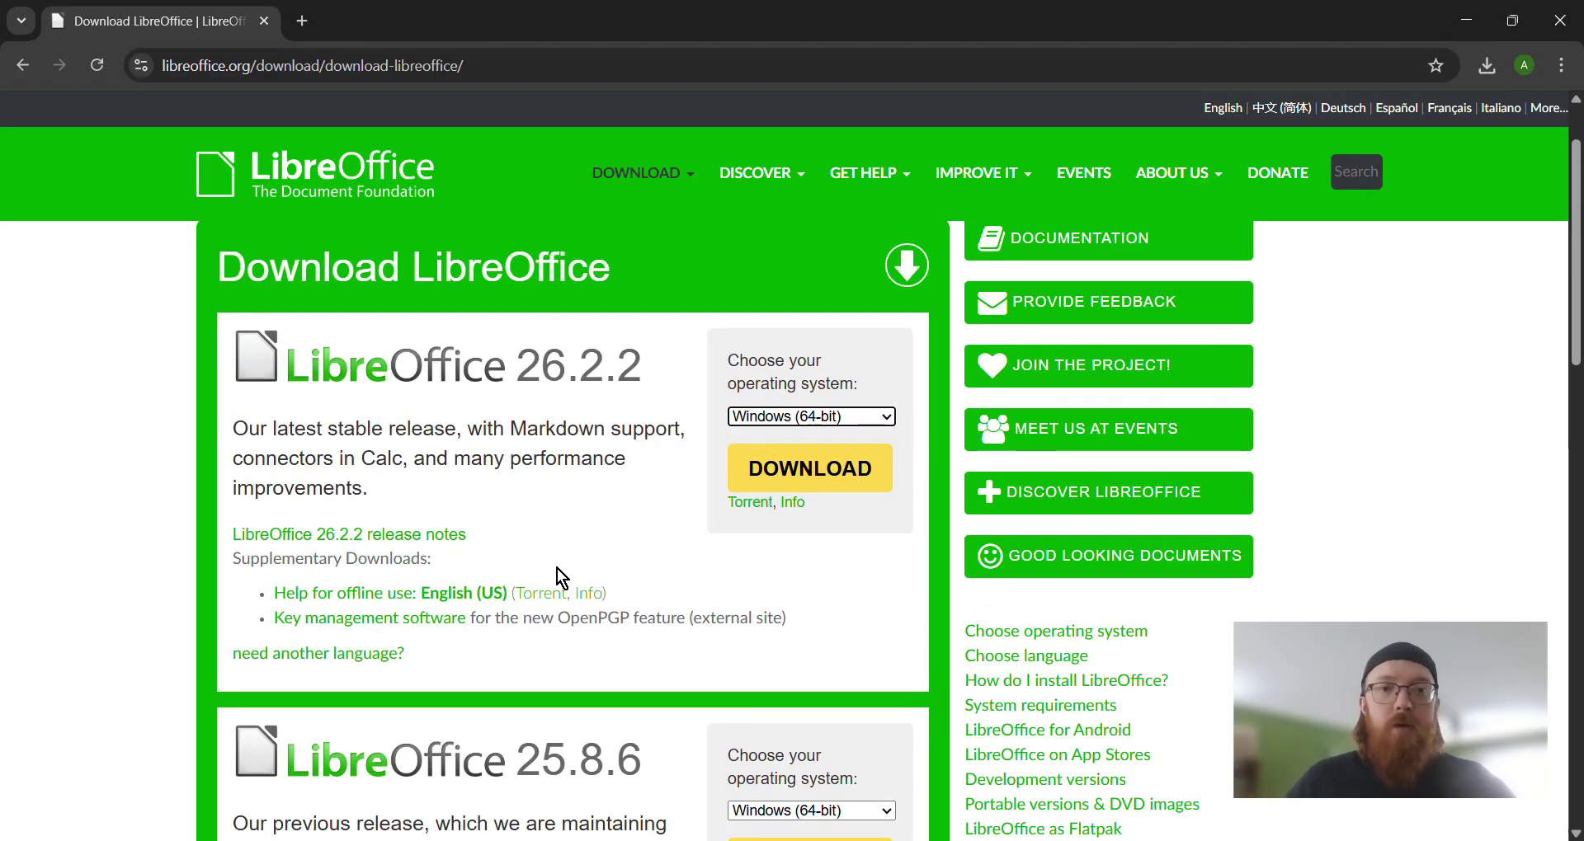
{"action": "left_click", "coordinate": [774, 472]}
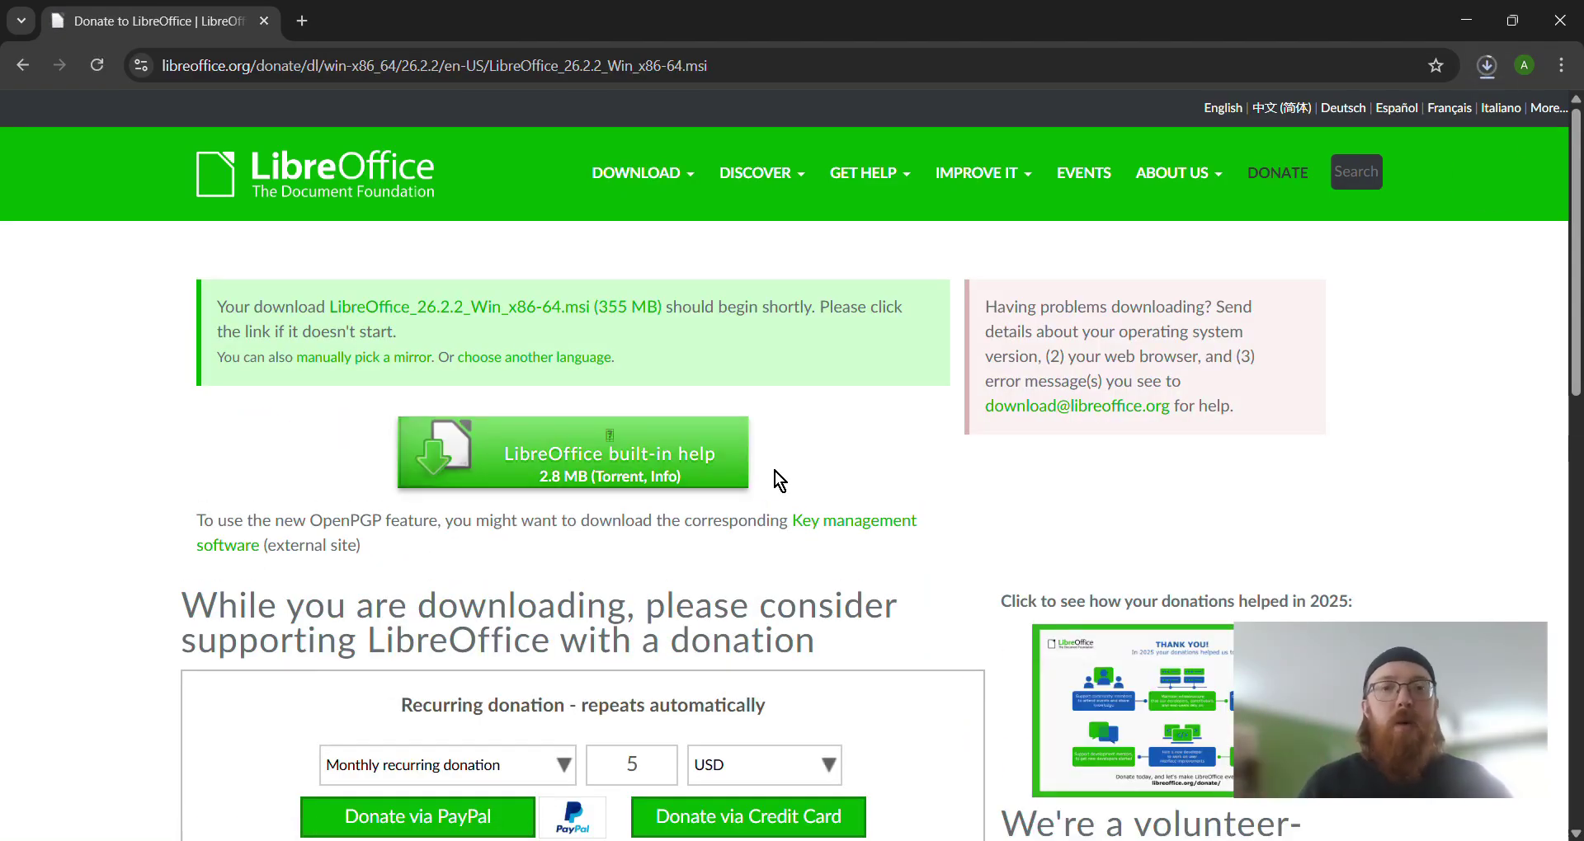
{"action": "right_click", "coordinate": [775, 472]}
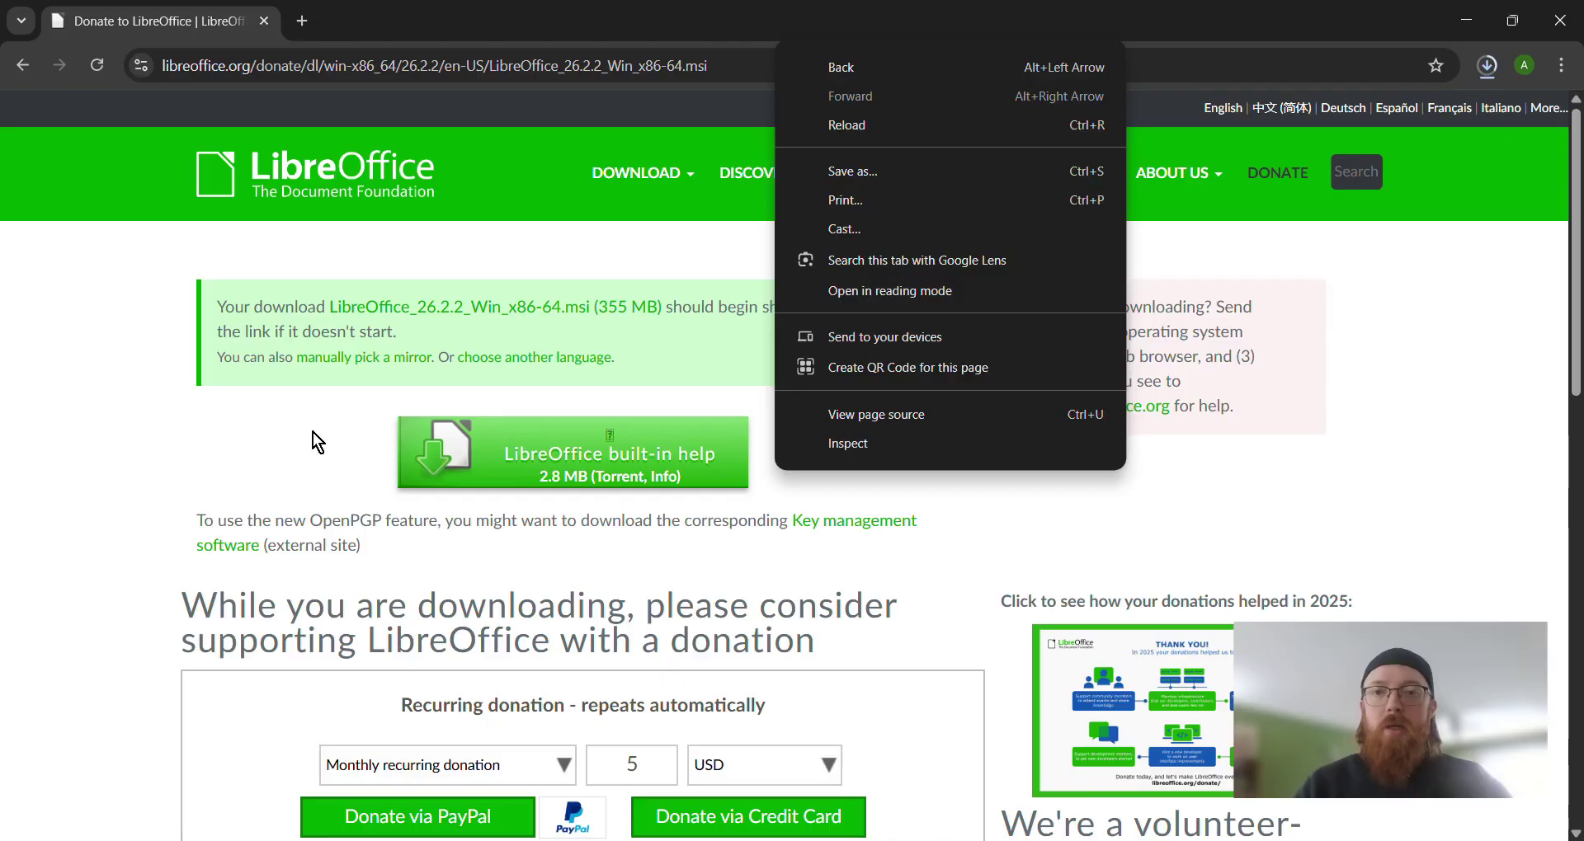
{"action": "left_click", "coordinate": [147, 455]}
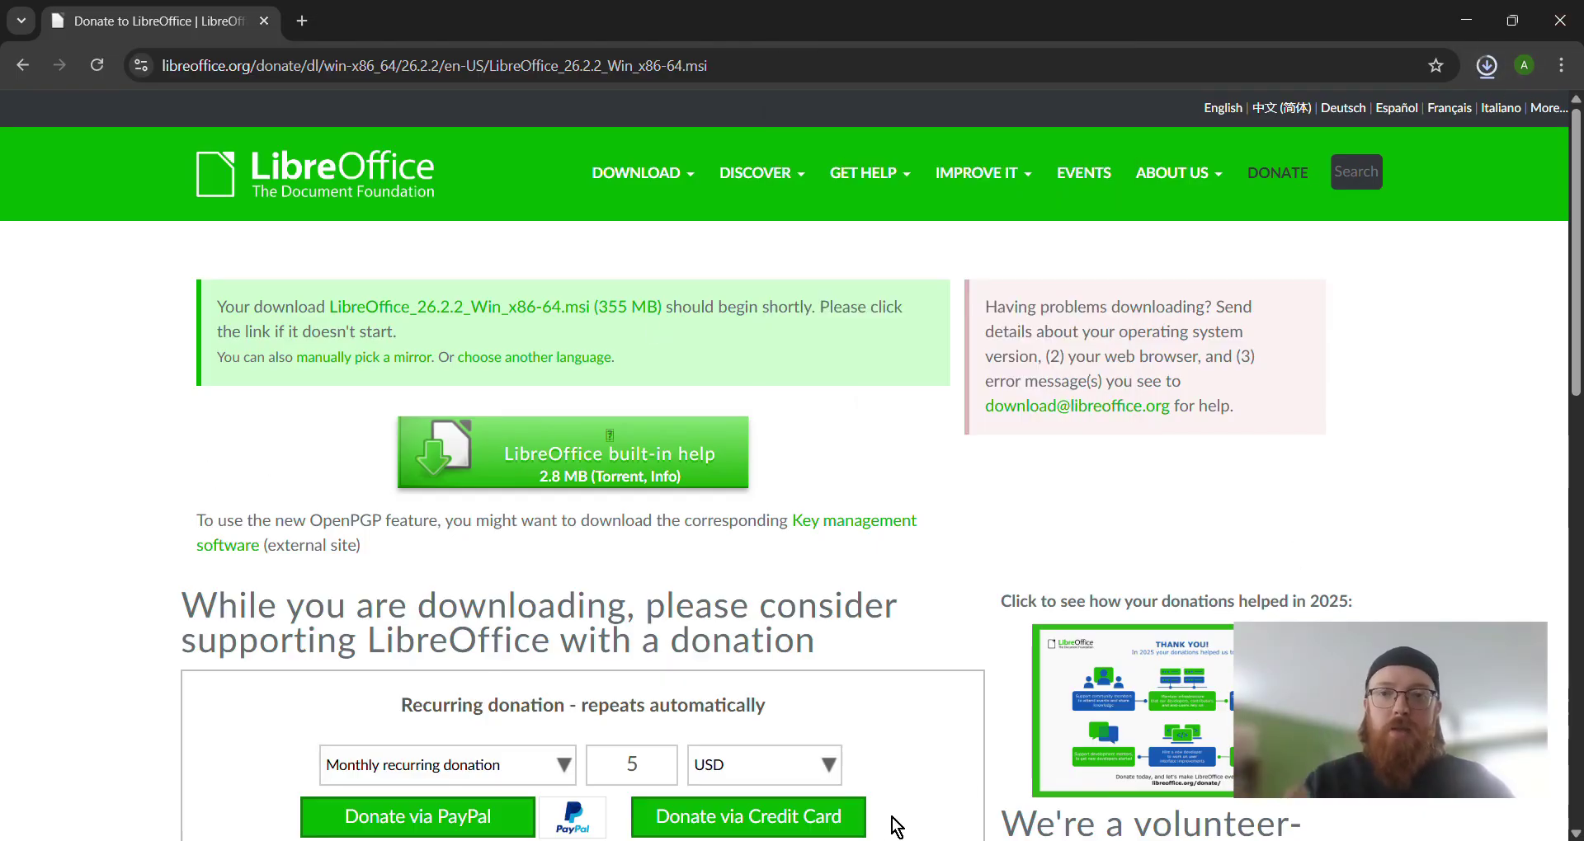
Delete the LibreOffice_26.2.2_Win_x86-64 installer from the Downloads folder, and close the File Explorer and Chrome windows.
{"action": "left_click", "coordinate": [659, 840]}
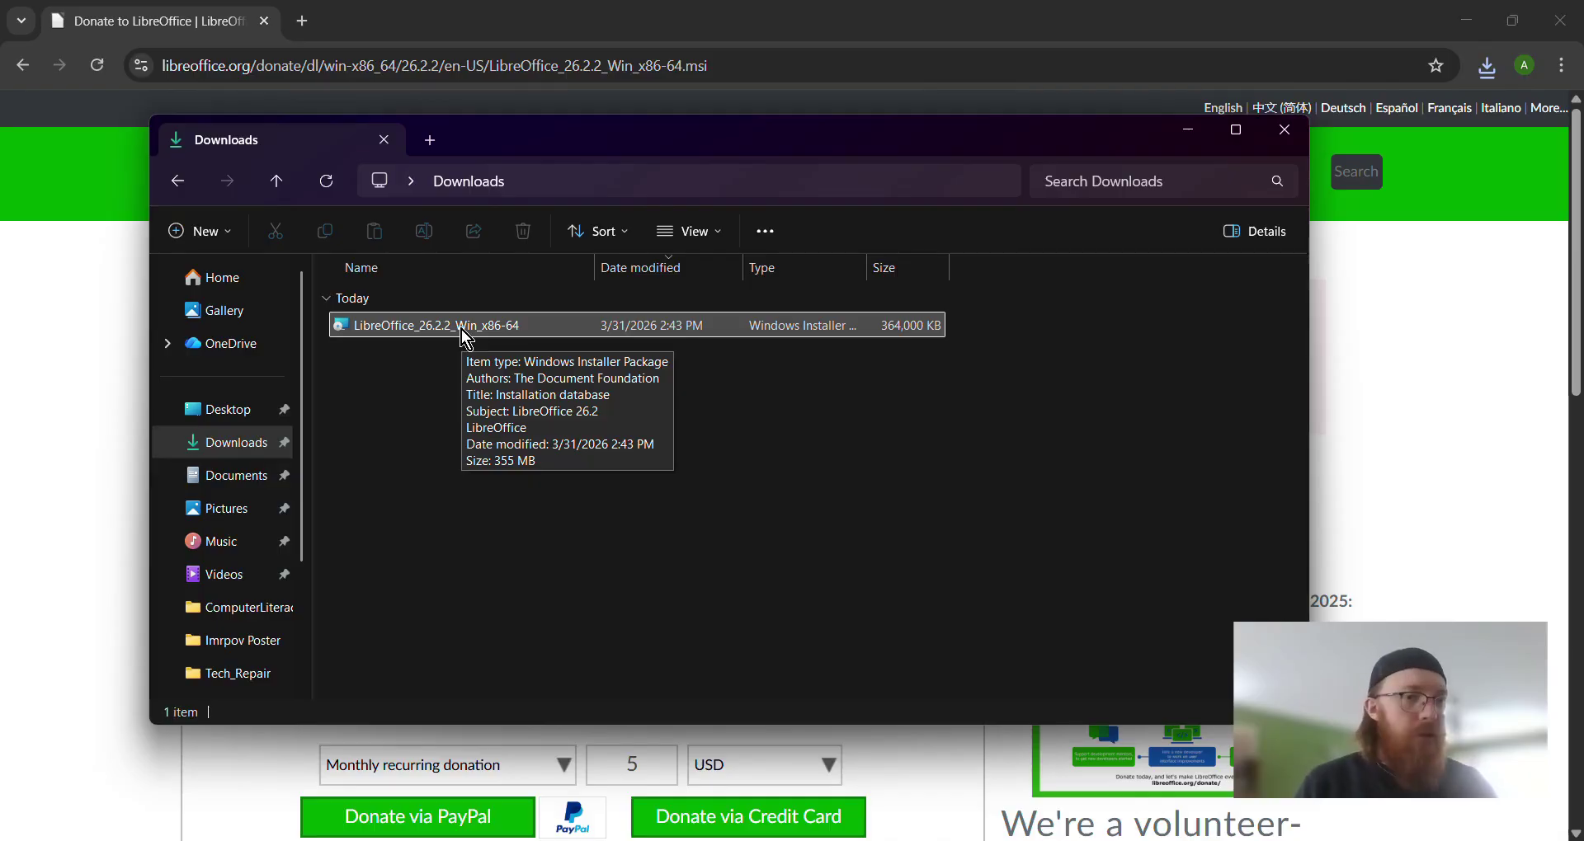
{"action": "left_click", "coordinate": [607, 328]}
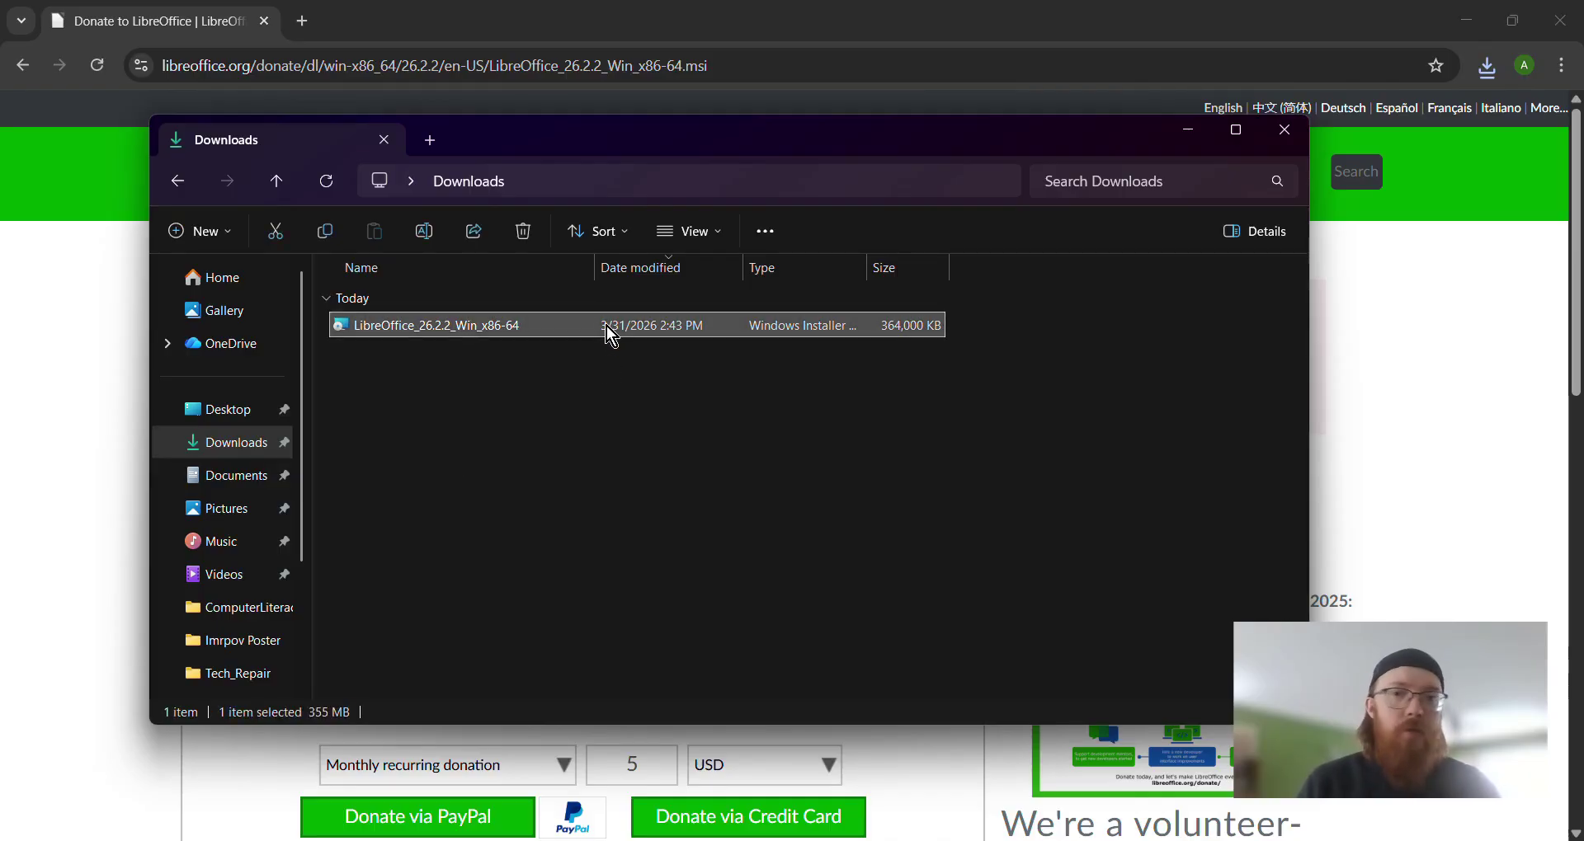
{"action": "key", "text": "Delete"}
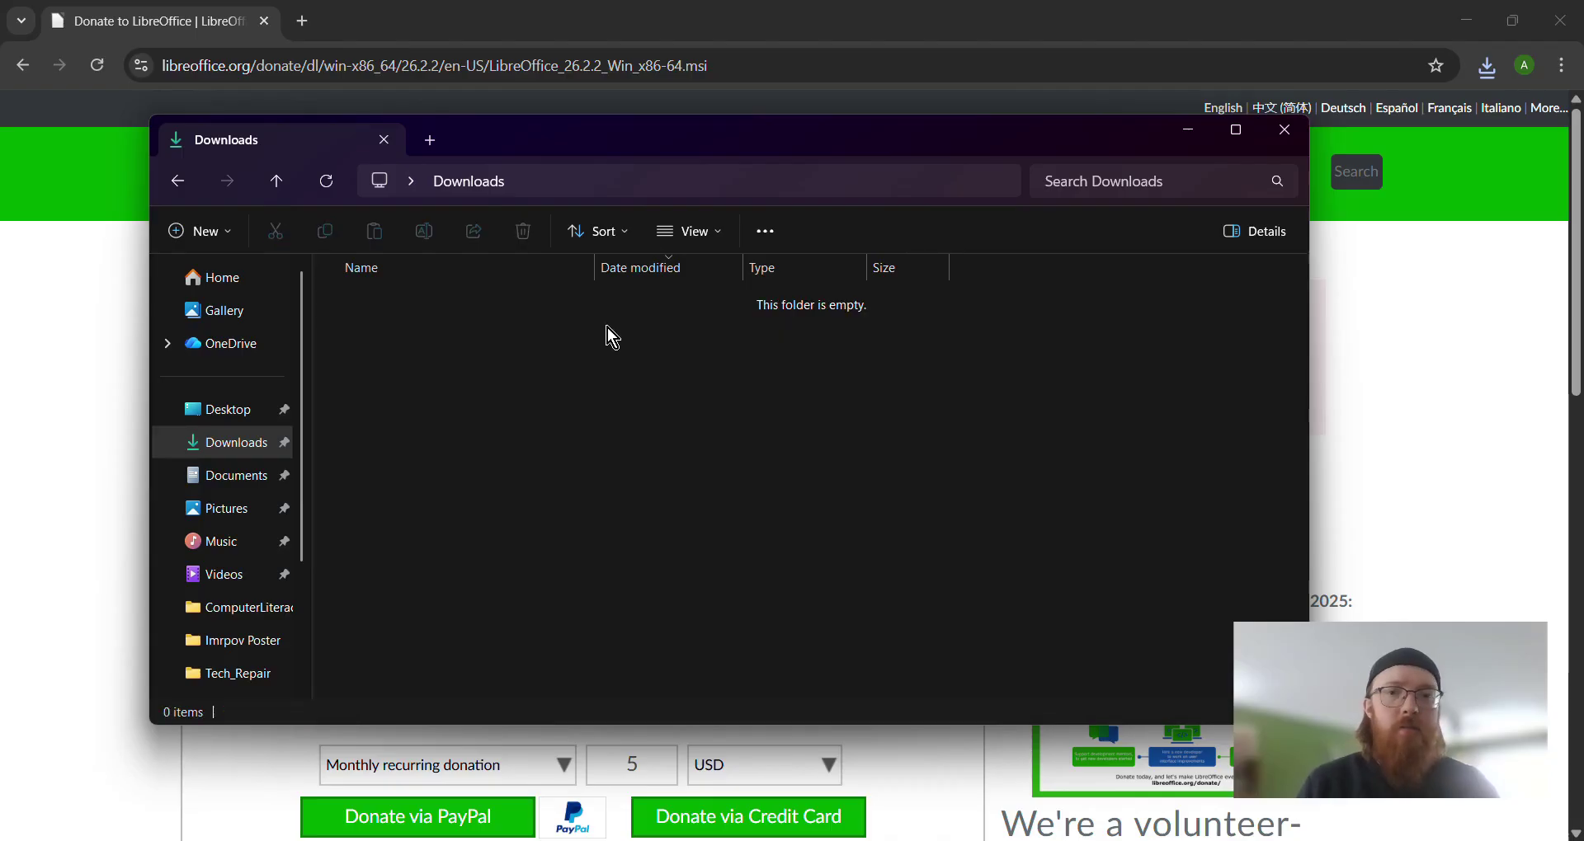
{"action": "left_click", "coordinate": [1285, 132]}
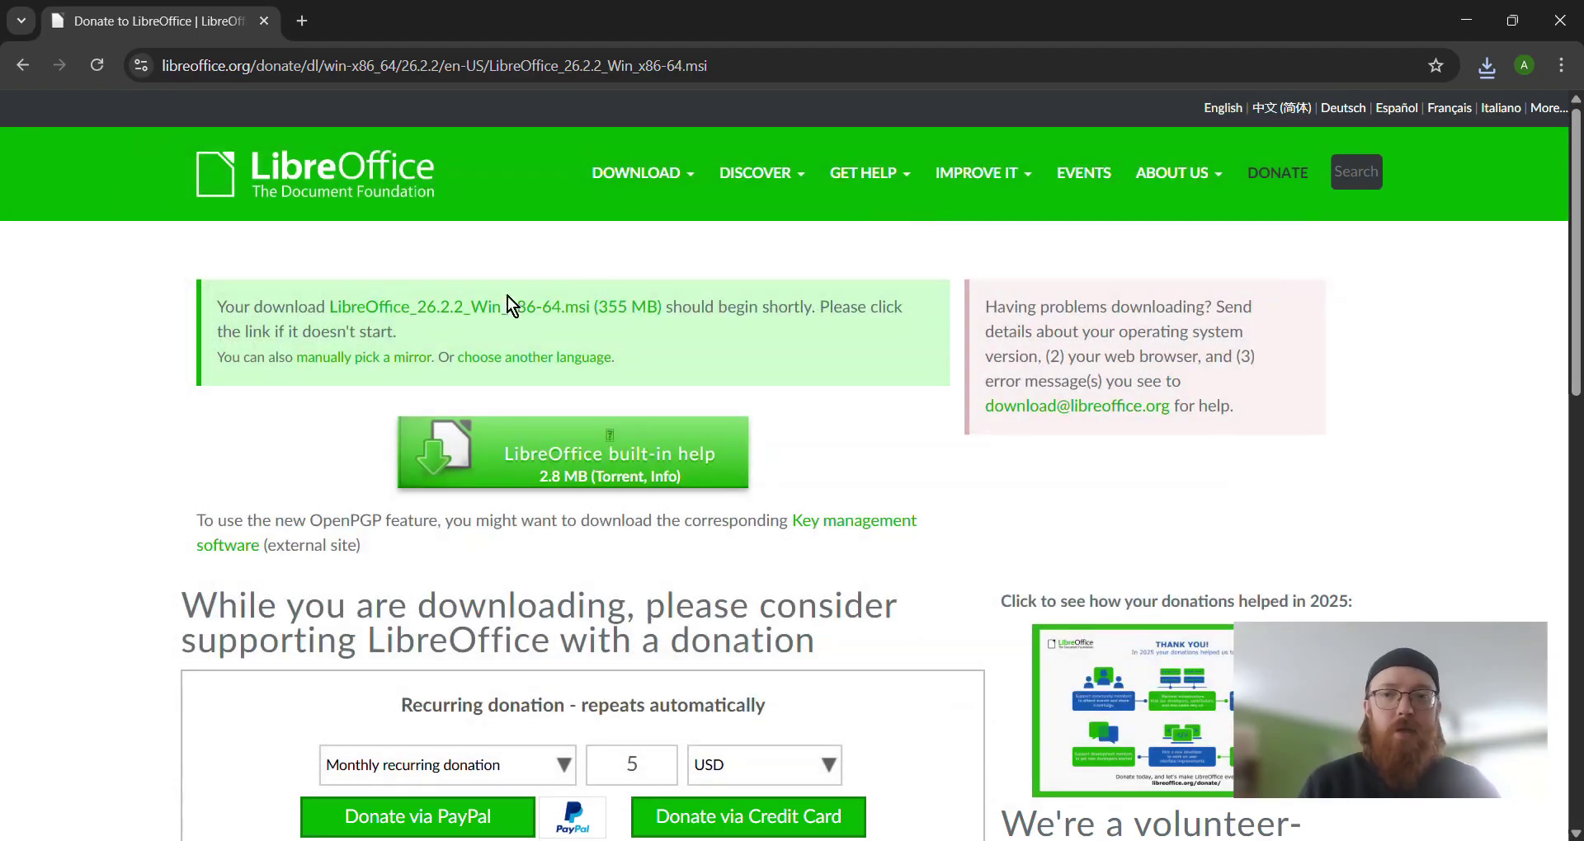
{"action": "left_click", "coordinate": [1549, 25]}
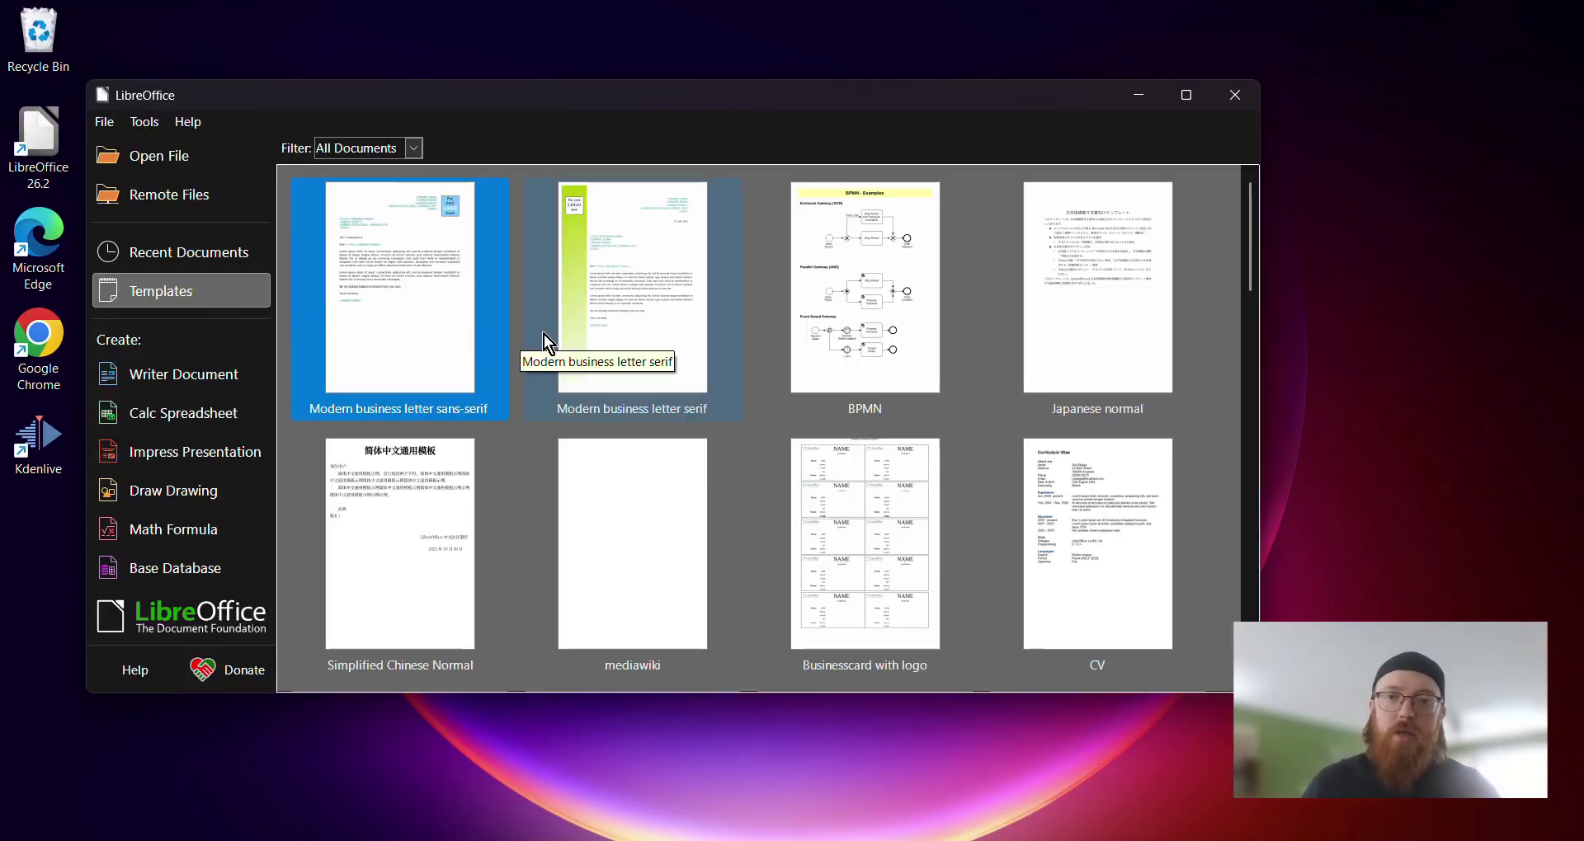
Look through all the document templates offered in the LibreOffice Start Center.
{"action": "scroll", "coordinate": [544, 334], "scroll_direction": "down", "scroll_amount": 5}
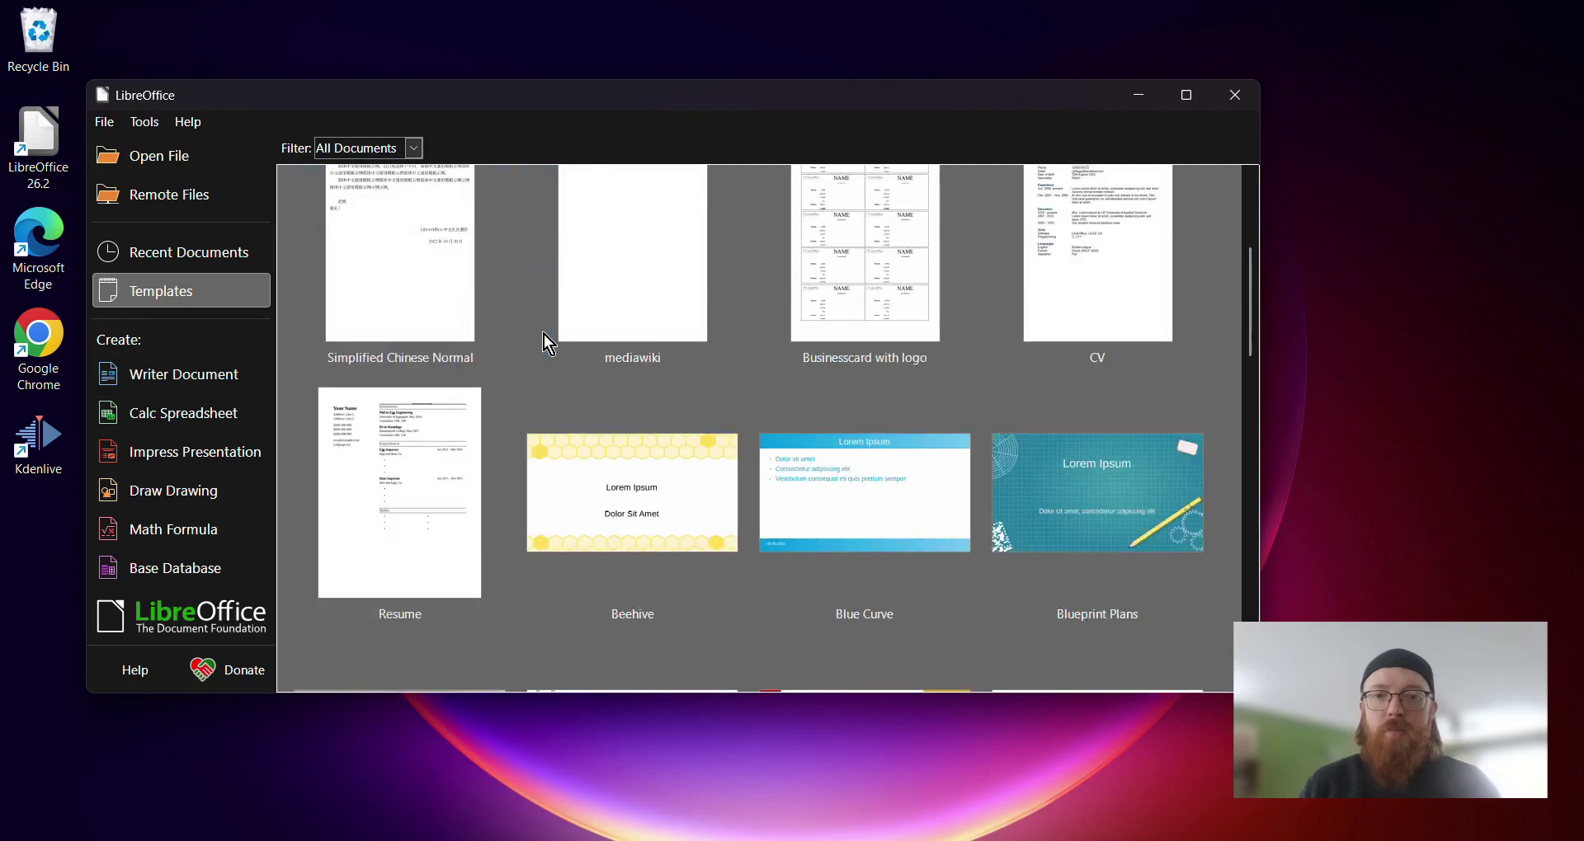
{"action": "scroll", "coordinate": [544, 335], "scroll_direction": "down", "scroll_amount": 2}
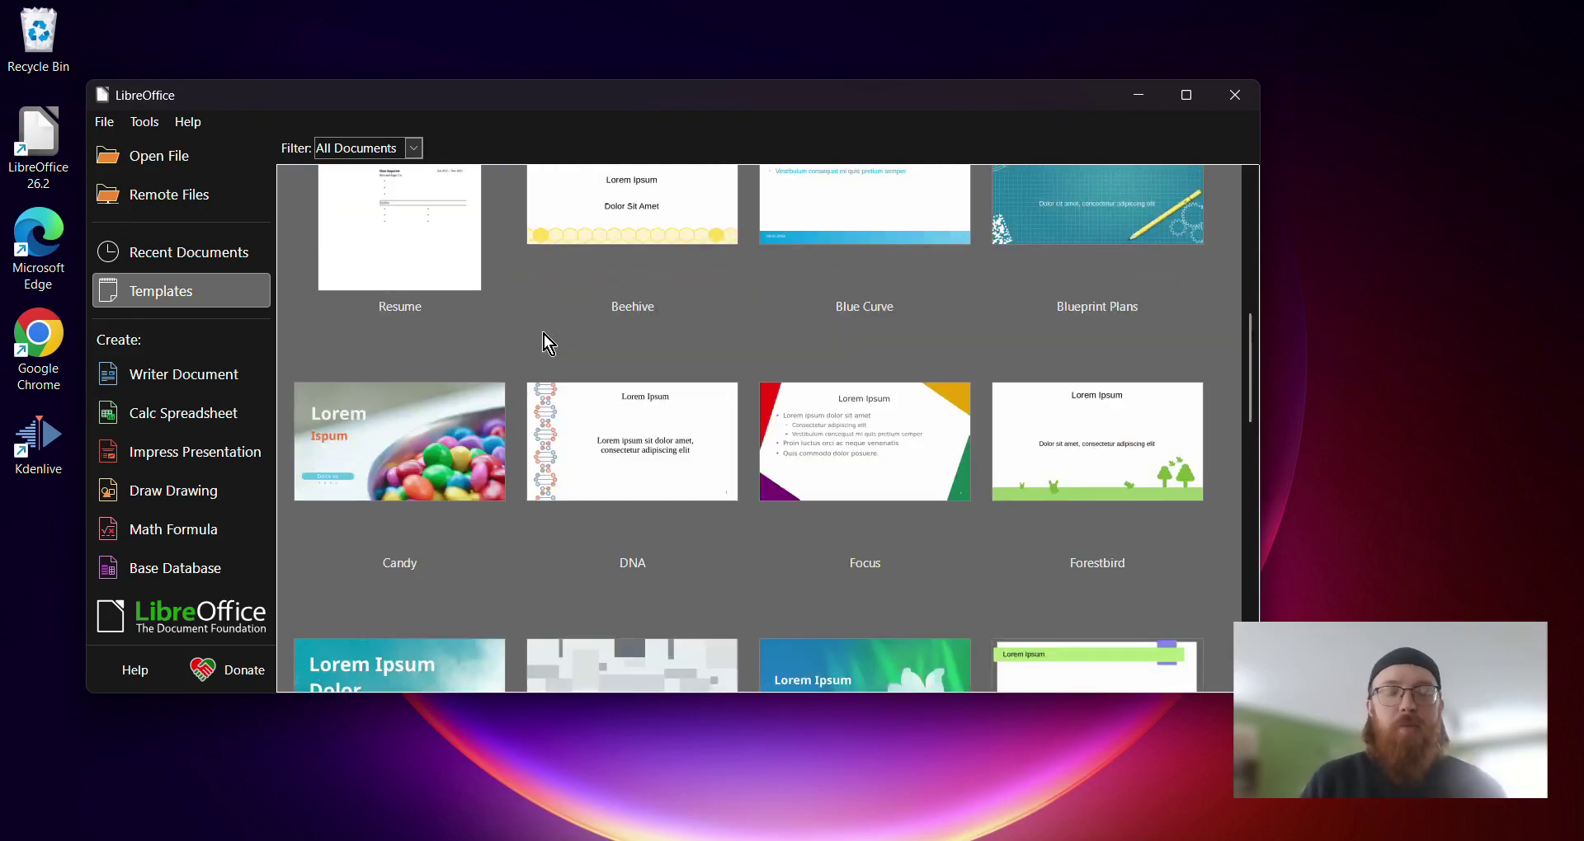
{"action": "scroll", "coordinate": [775, 445], "scroll_direction": "up", "scroll_amount": 3}
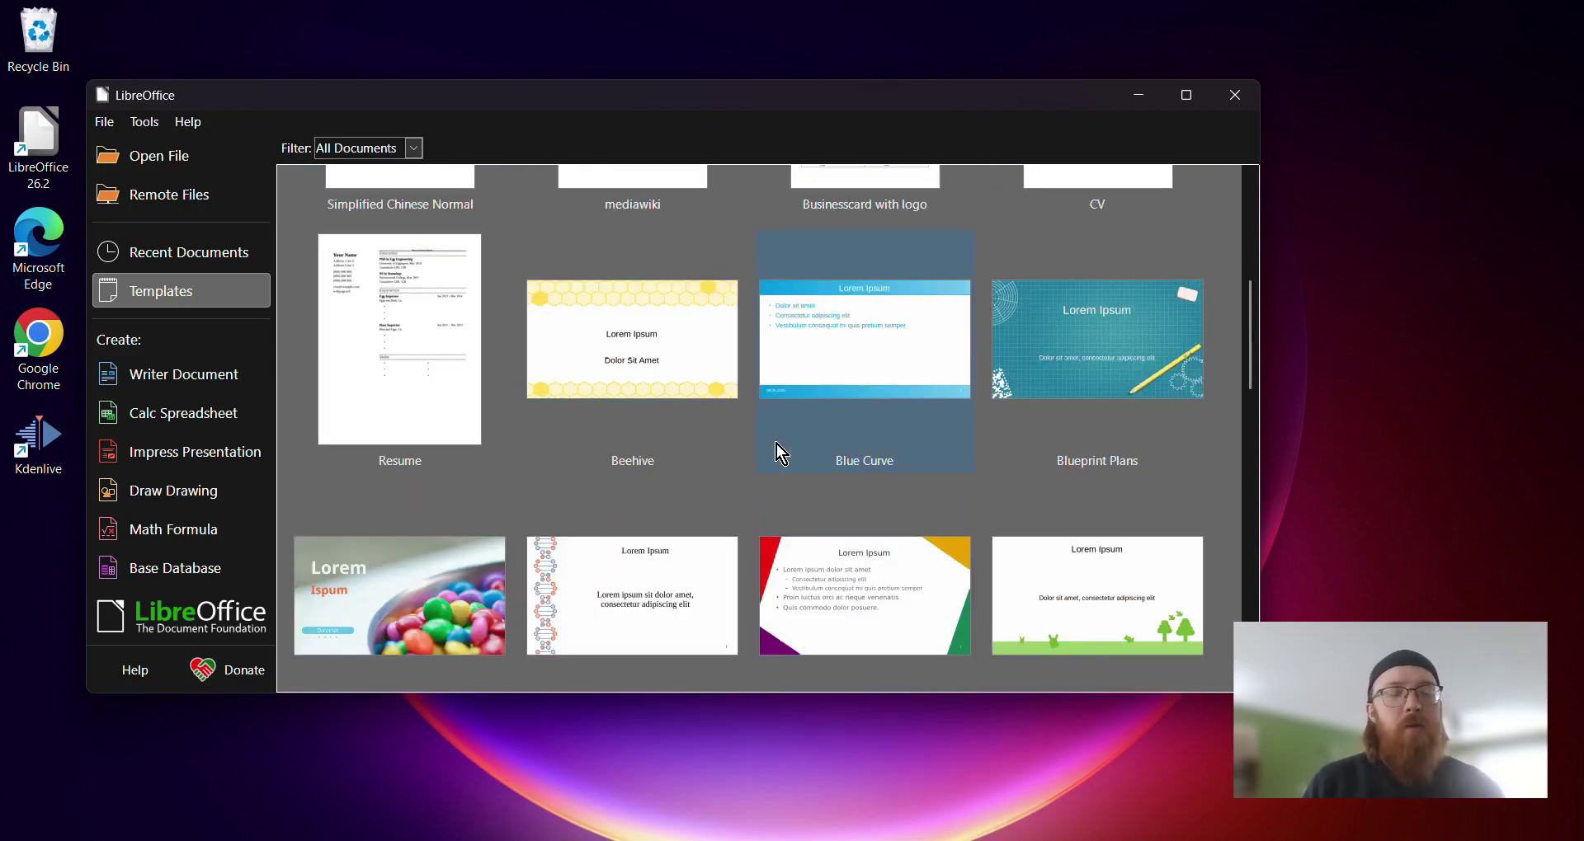
{"action": "scroll", "coordinate": [776, 444], "scroll_direction": "down", "scroll_amount": 9}
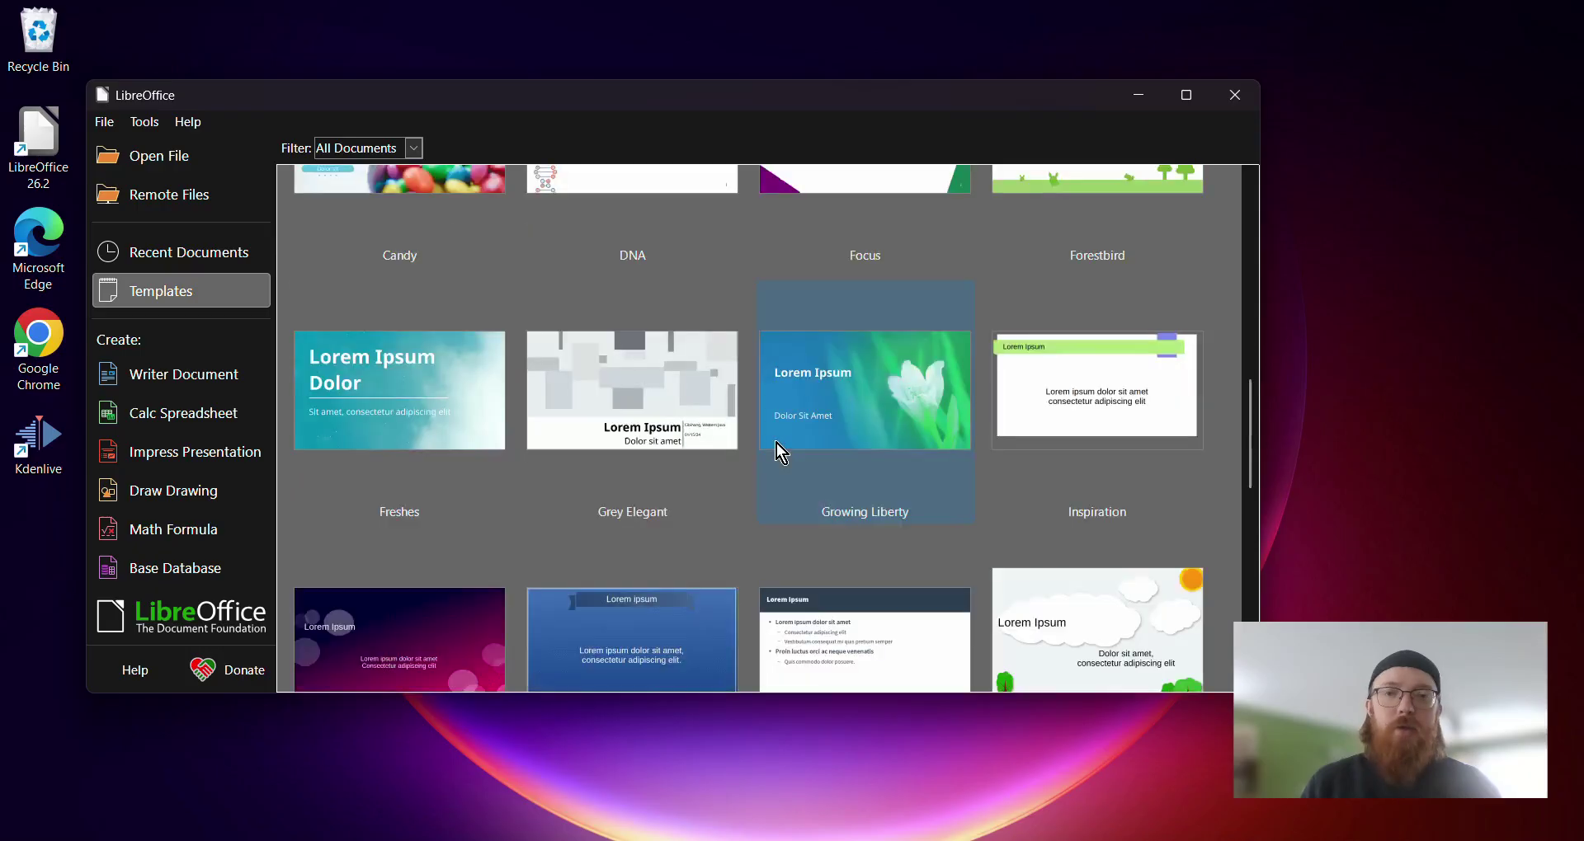
{"action": "scroll", "coordinate": [776, 445], "scroll_direction": "down", "scroll_amount": 2}
{"action": "scroll", "coordinate": [776, 445], "scroll_direction": "down", "scroll_amount": 4}
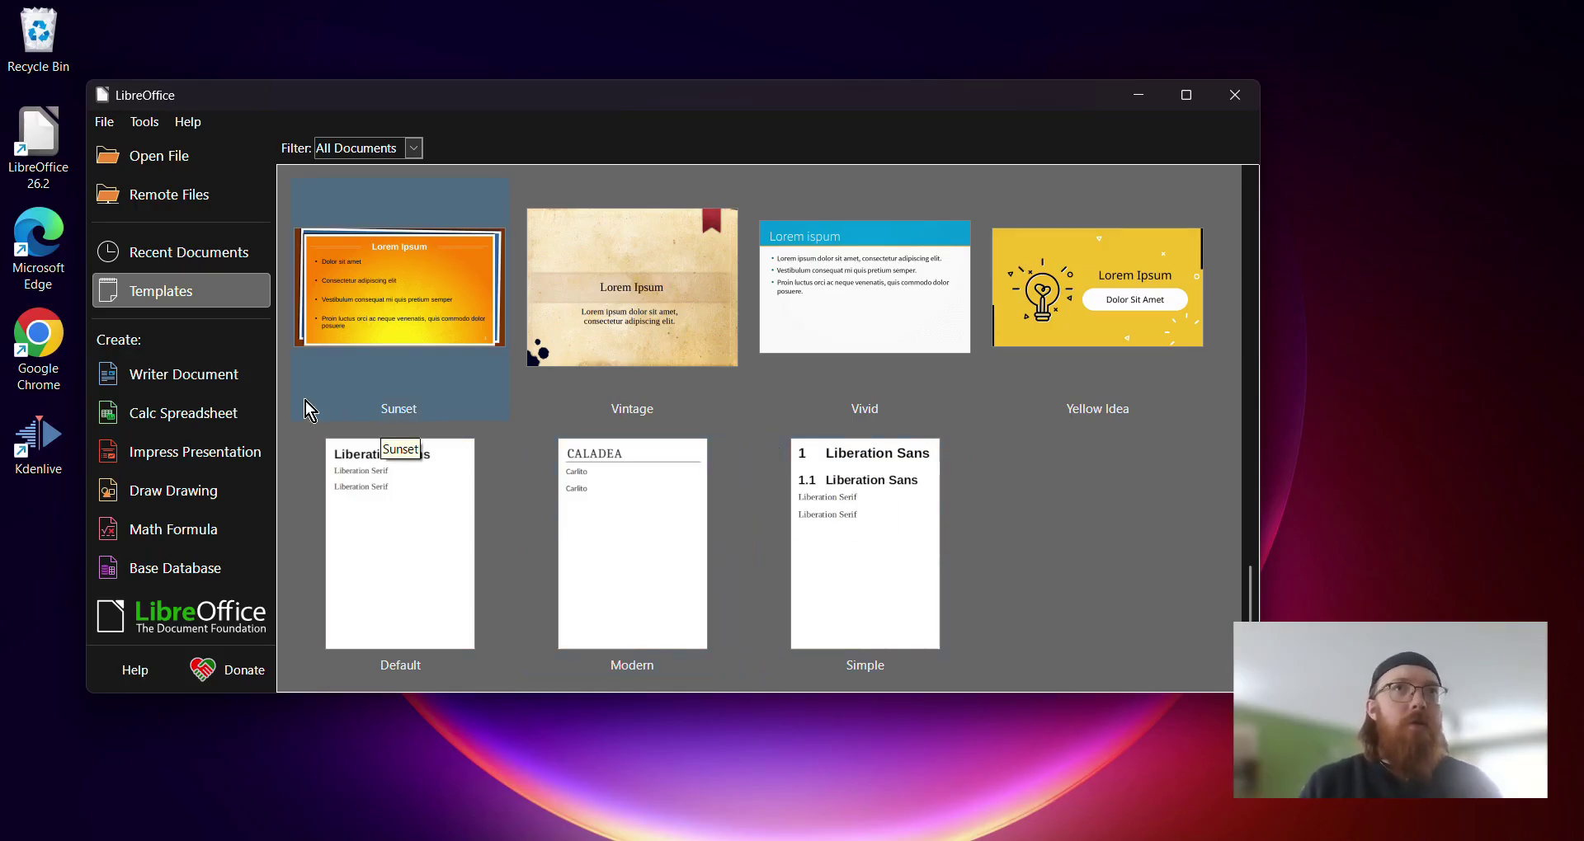
Open a blank Writer document to view its workspace, and close it.
{"action": "left_click", "coordinate": [201, 371]}
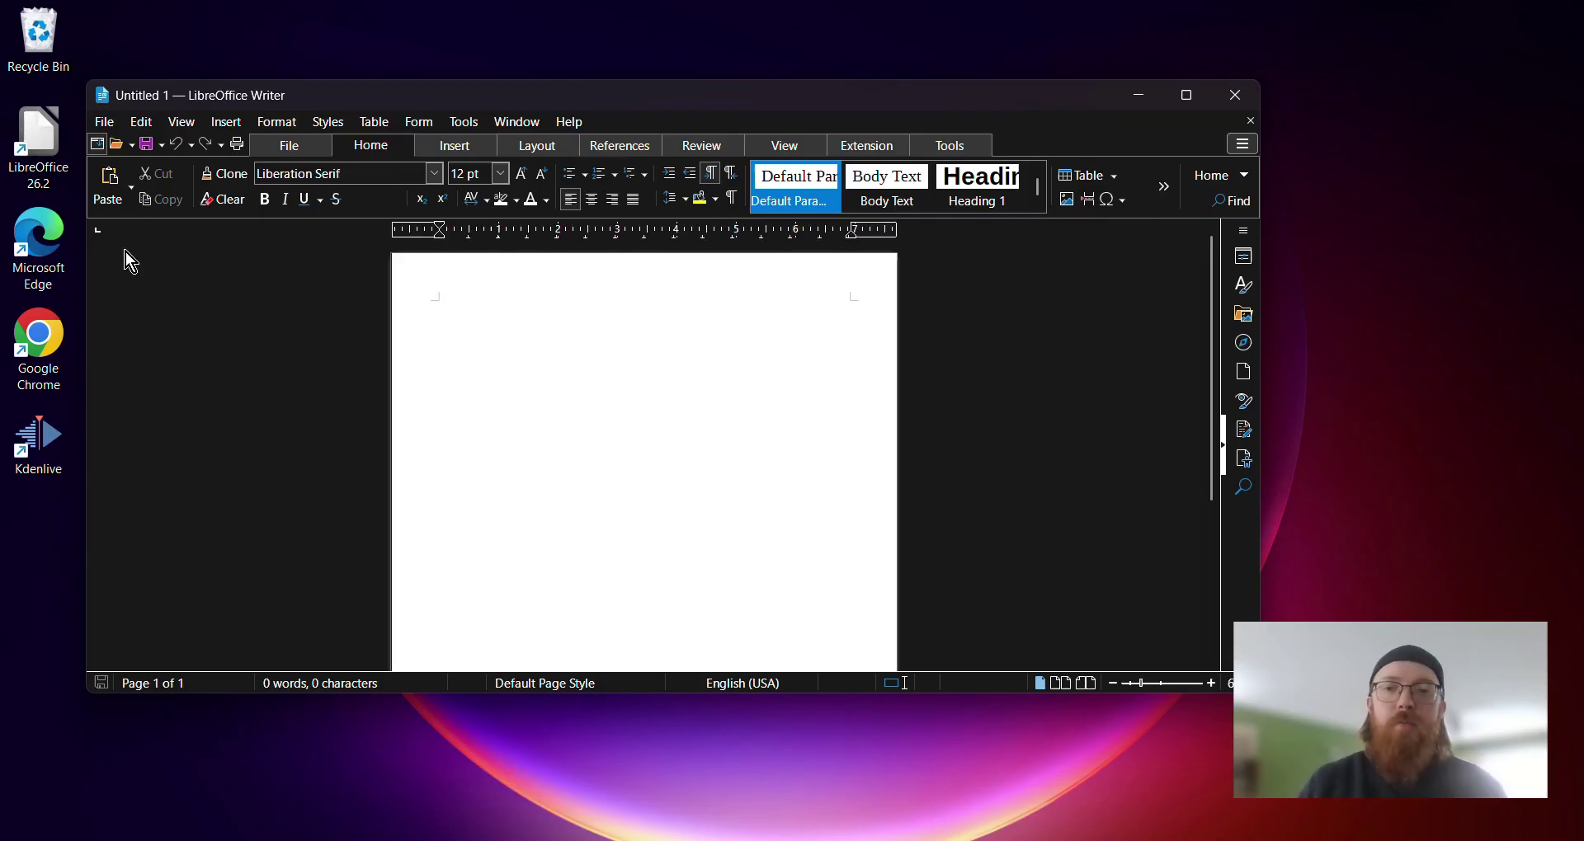
{"action": "left_click", "coordinate": [51, 135]}
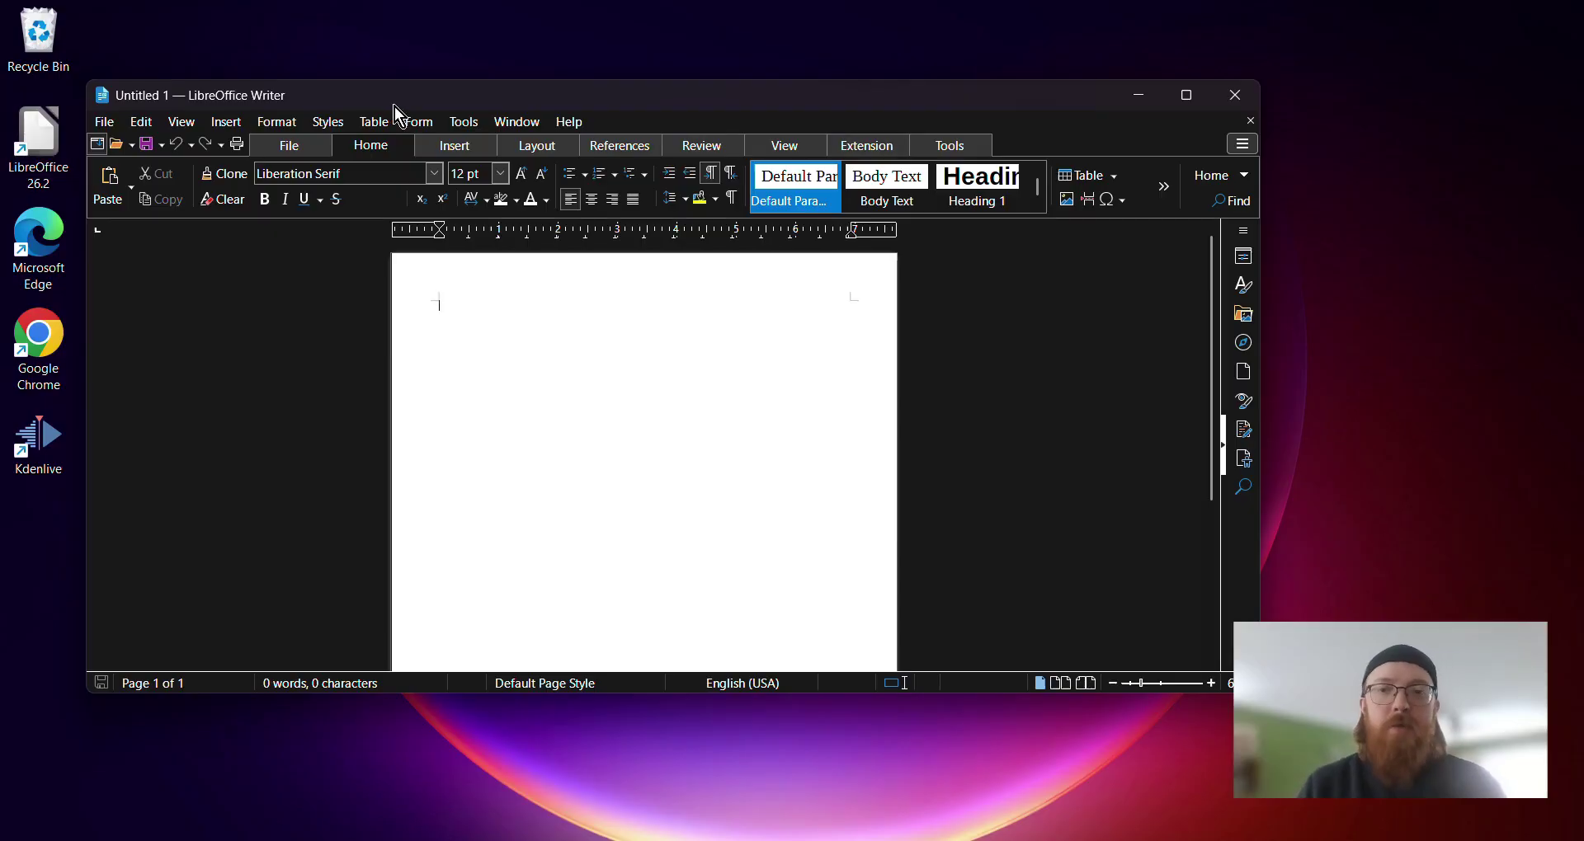
{"action": "left_click", "coordinate": [1235, 95]}
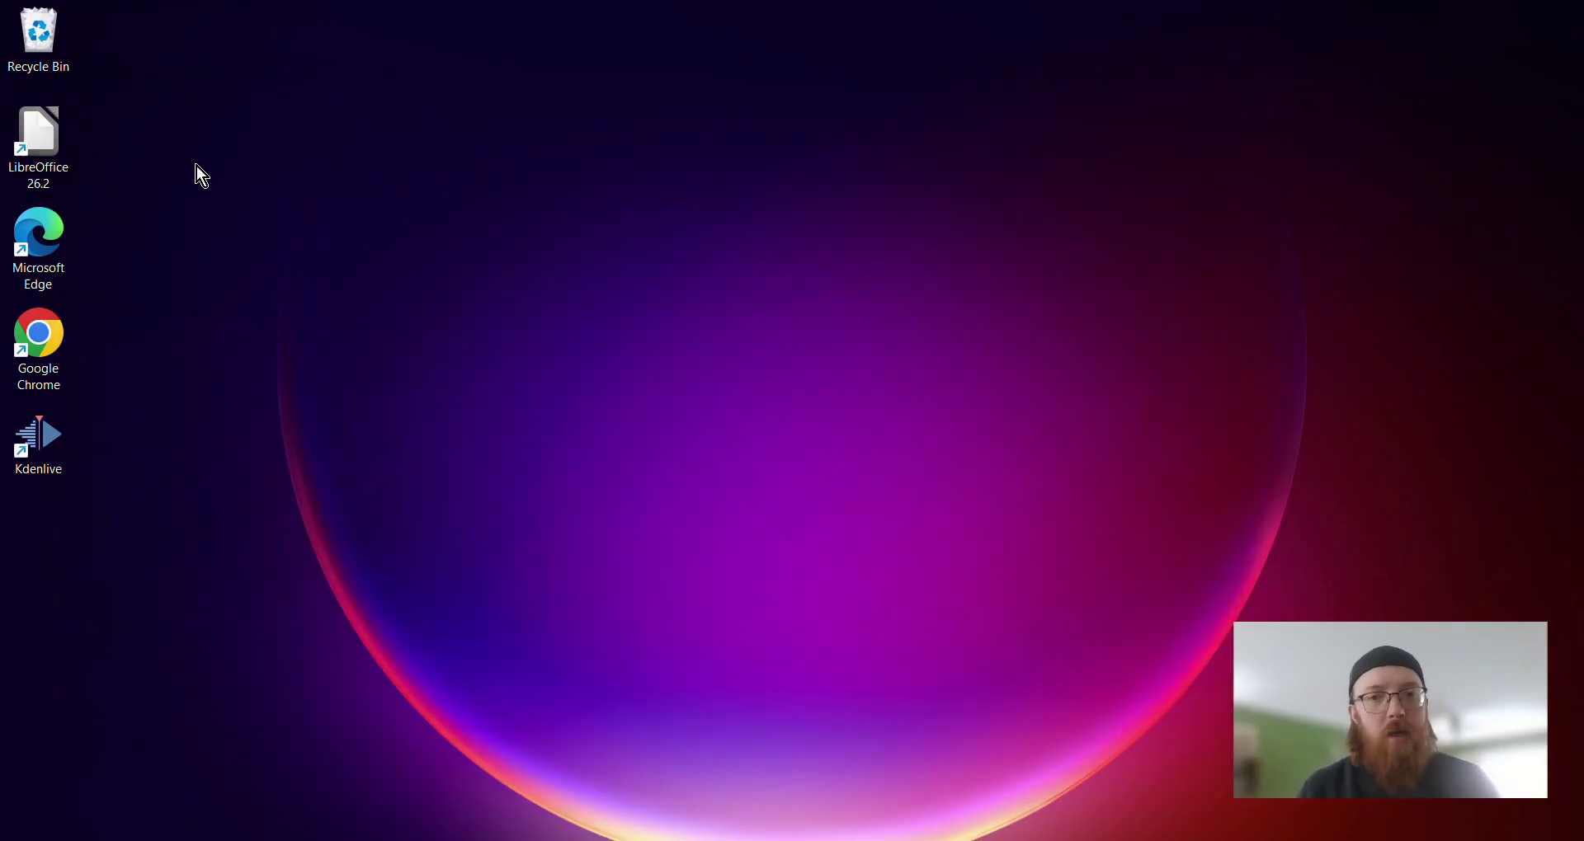
Launch LibreOffice again and open blank Calc spreadsheets to view the workspace, closing them when finished.
{"action": "double_click", "coordinate": [54, 153]}
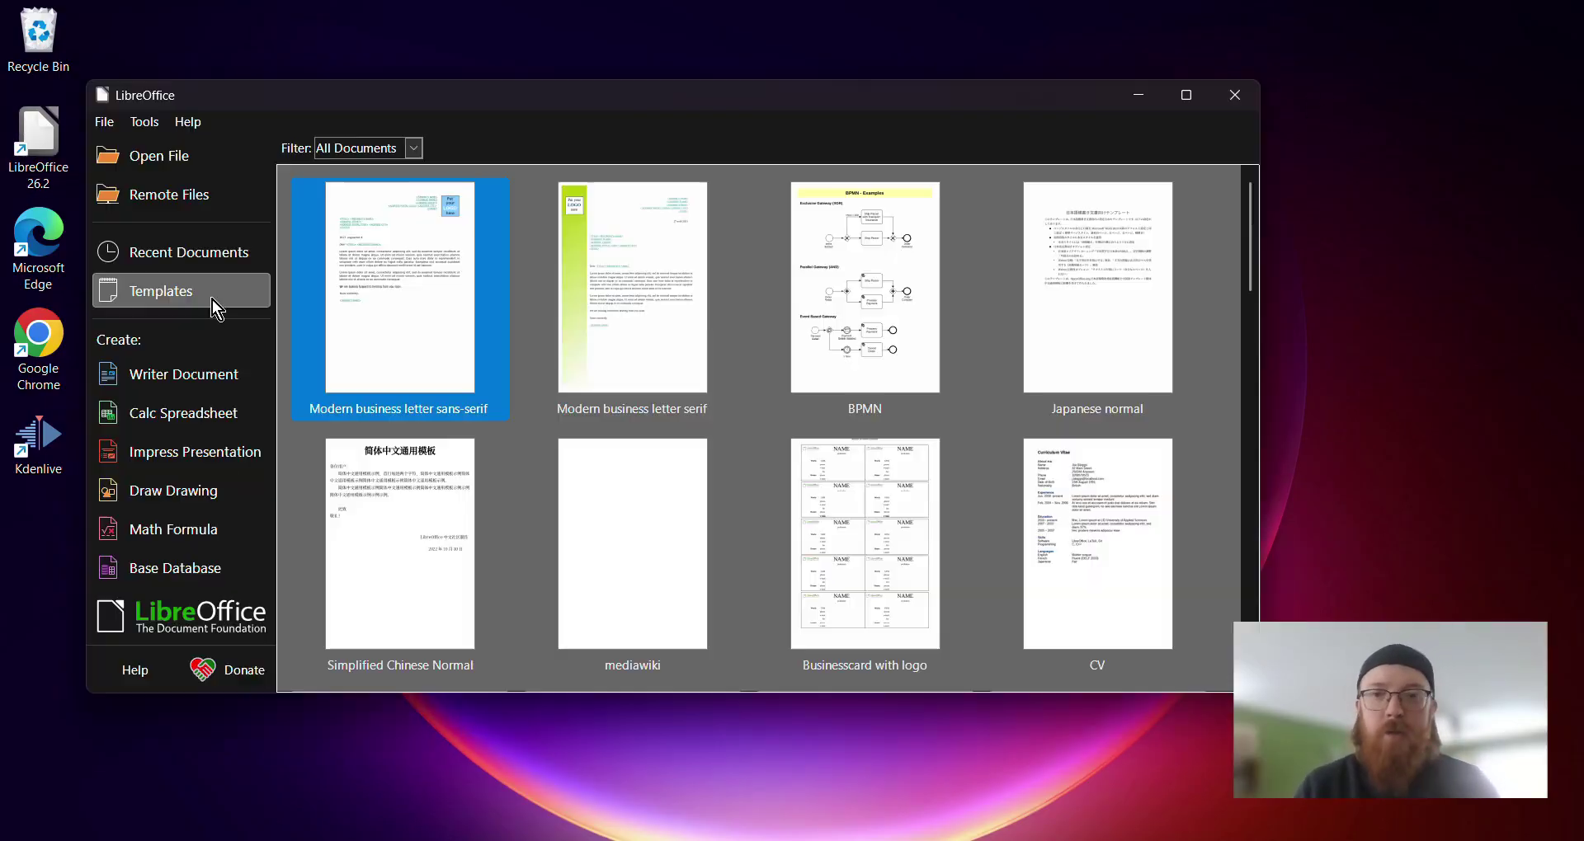
{"action": "left_click", "coordinate": [189, 414]}
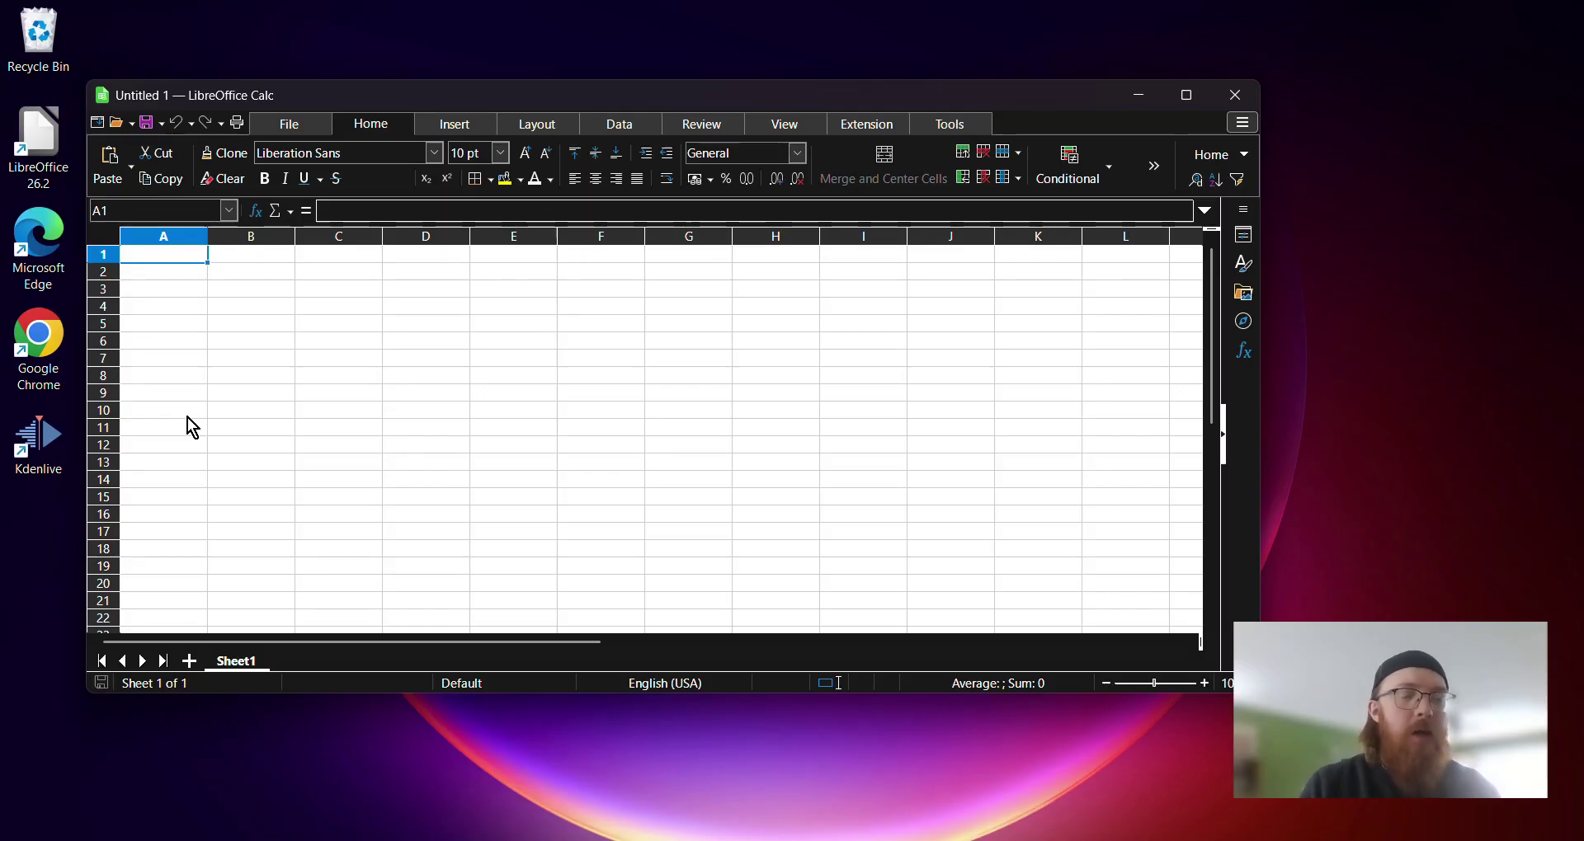
{"action": "key", "text": "ctrl+n"}
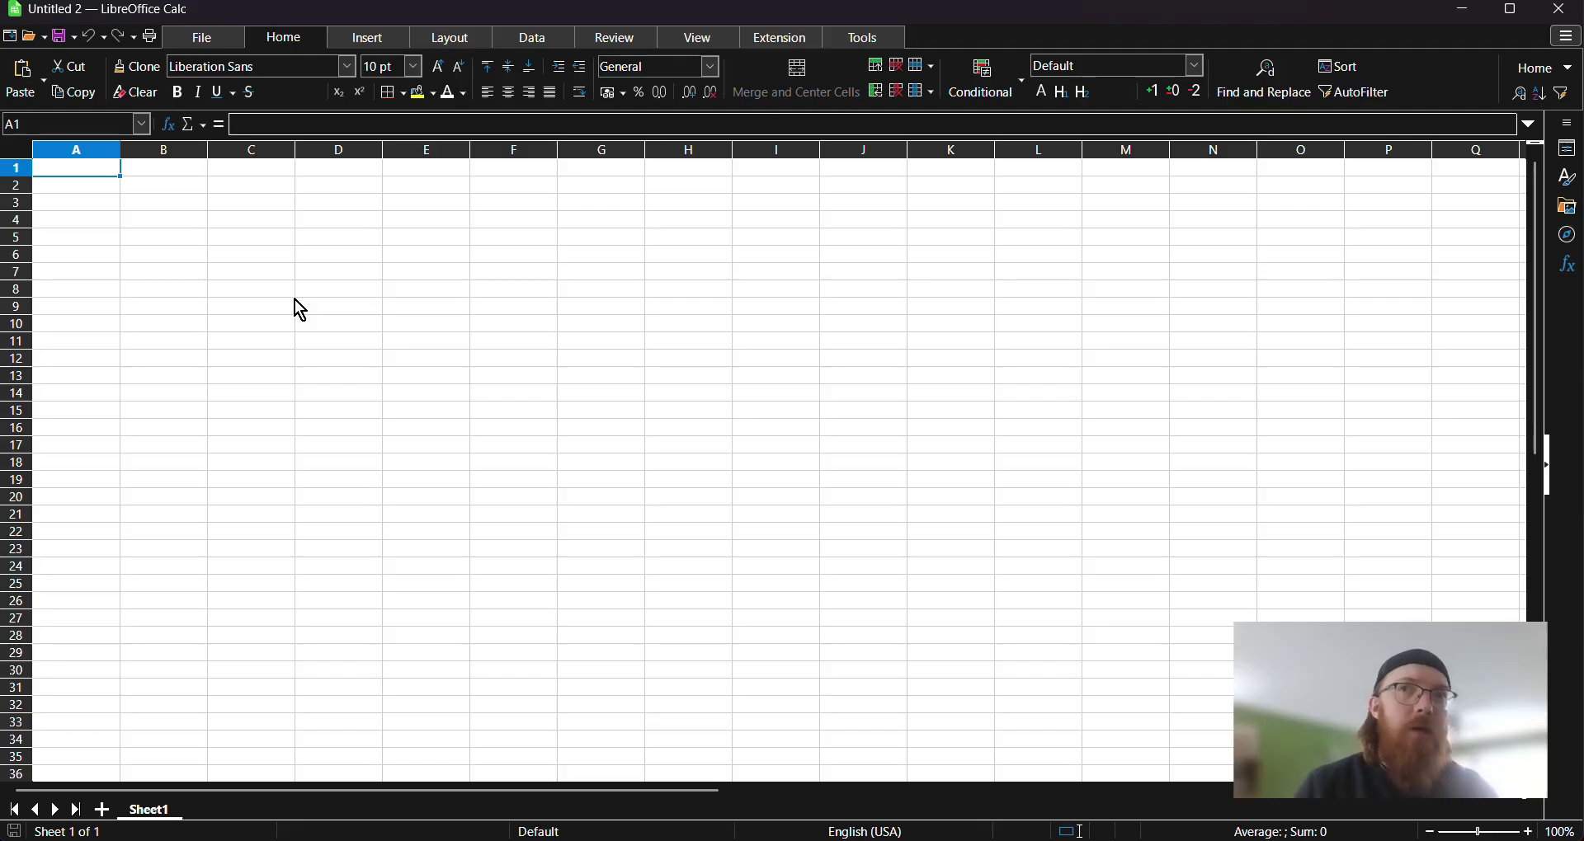
{"action": "key", "text": "alt+Tab"}
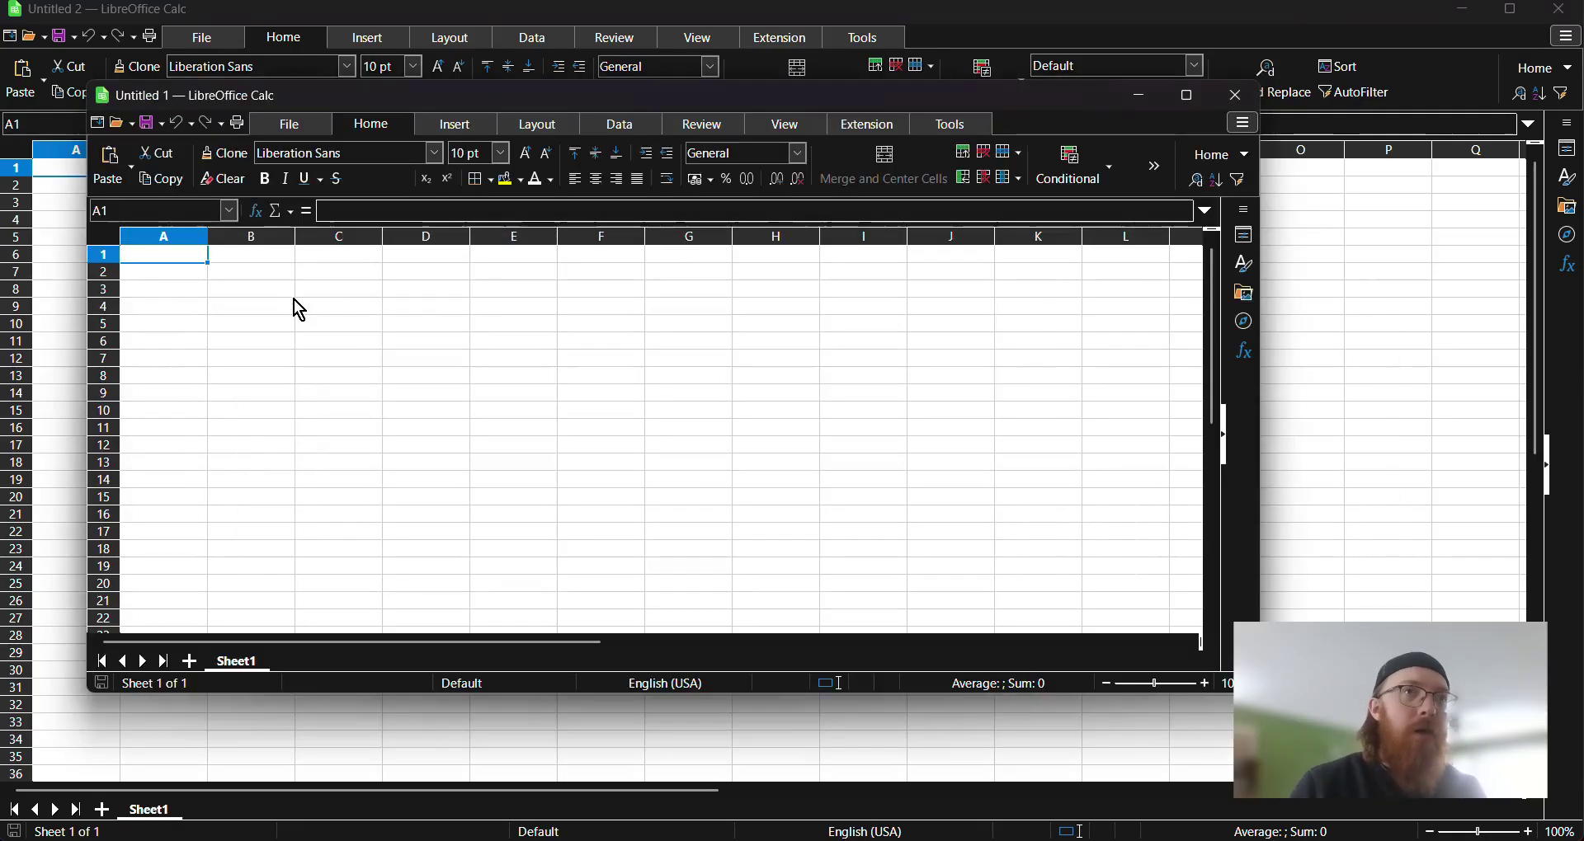
{"action": "left_click", "coordinate": [1233, 94]}
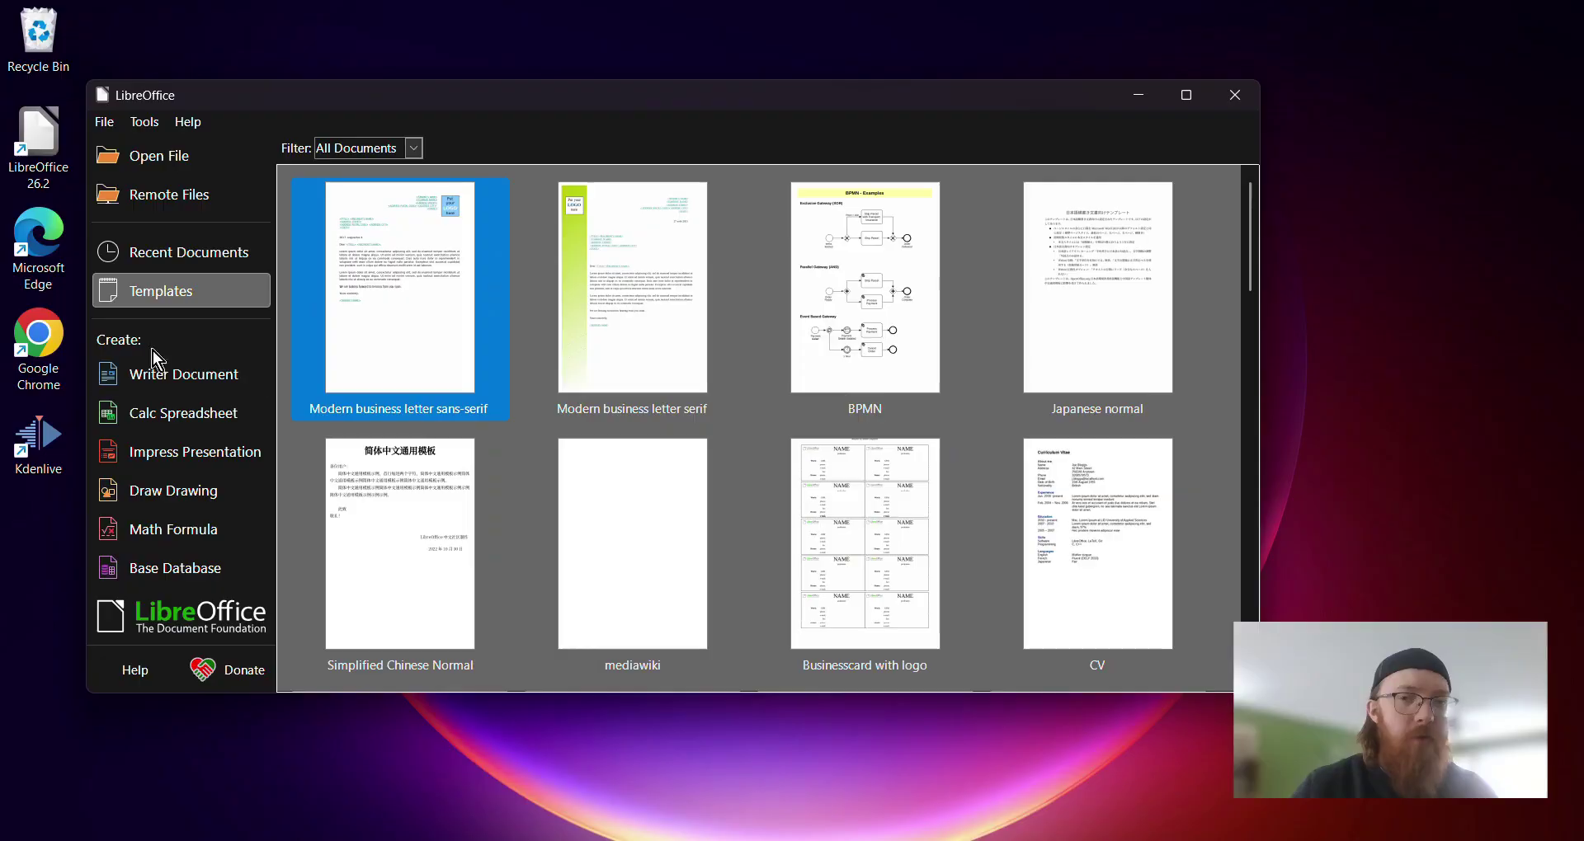
Create an Impress presentation, look through the offered presentation templates, and close it without choosing one.
{"action": "left_click", "coordinate": [163, 452]}
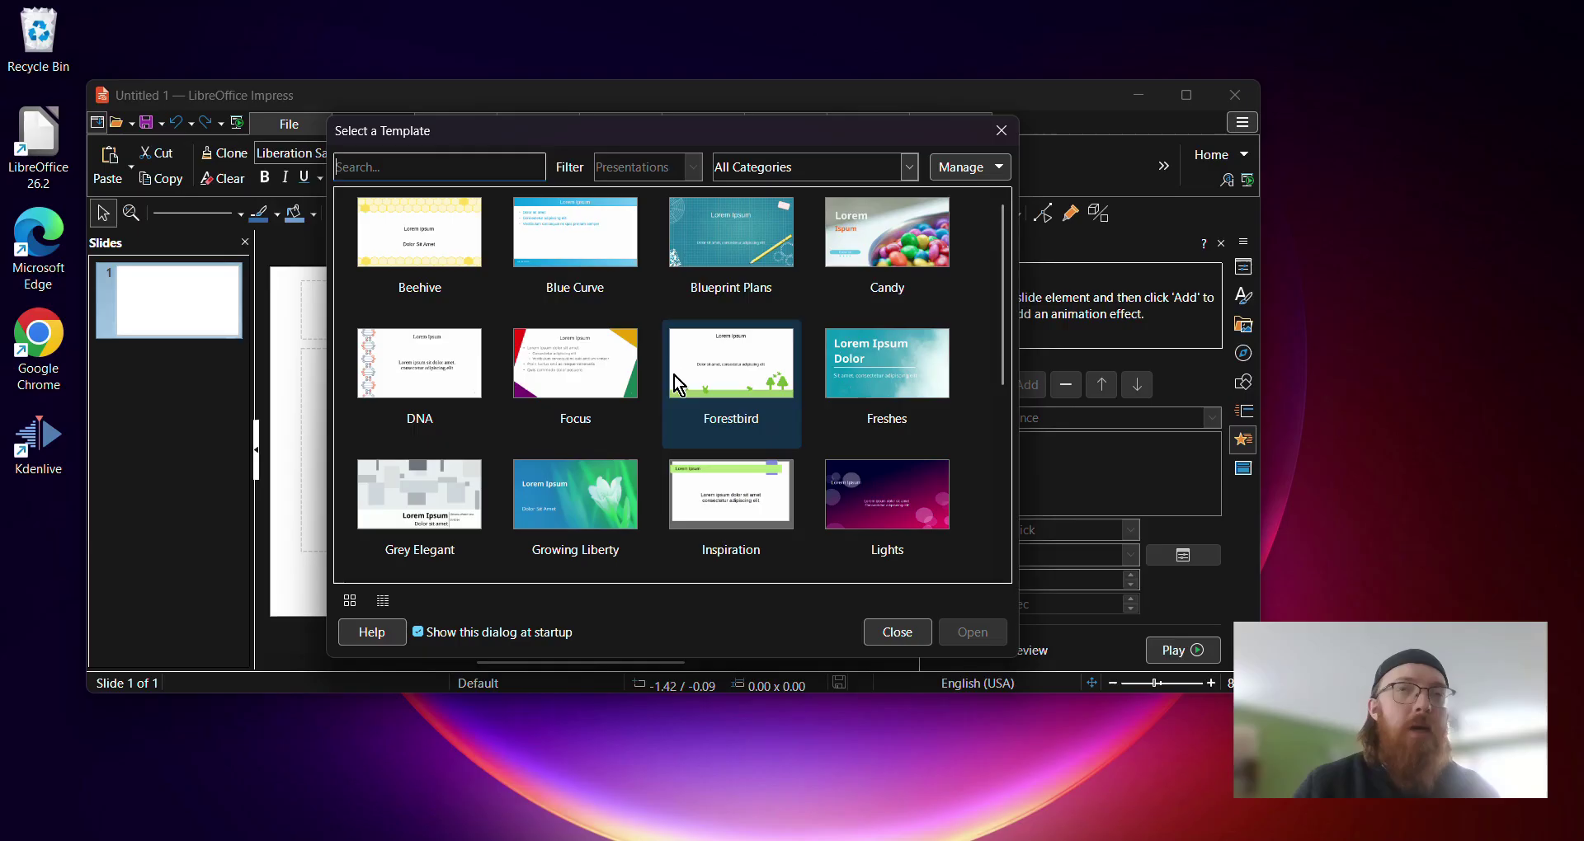
{"action": "scroll", "coordinate": [682, 373], "scroll_direction": "down", "scroll_amount": 5}
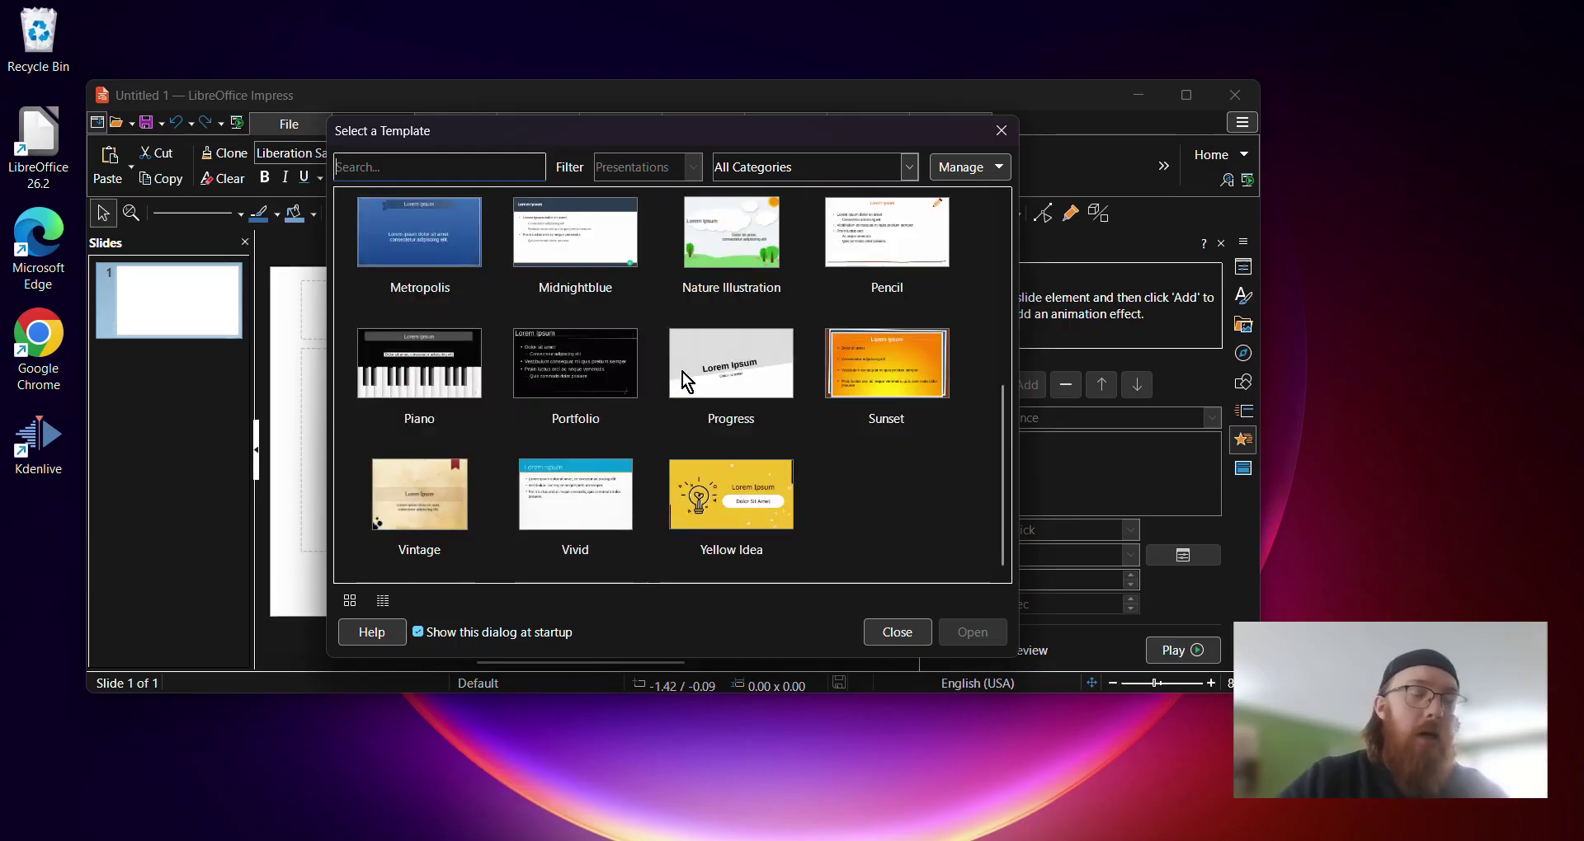
{"action": "scroll", "coordinate": [682, 372], "scroll_direction": "up", "scroll_amount": 5}
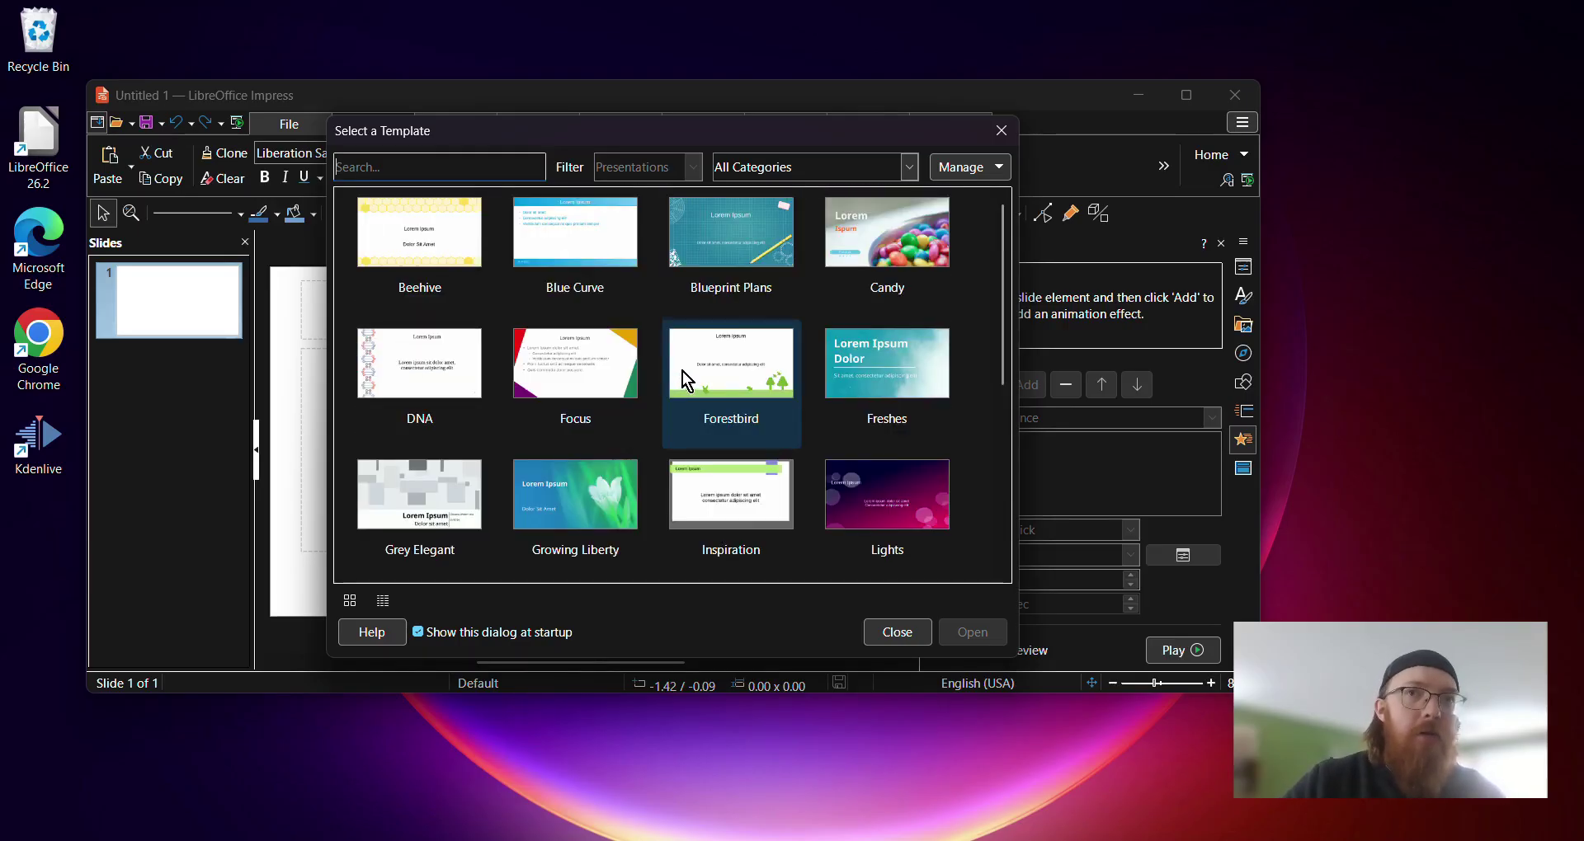
{"action": "left_click", "coordinate": [1006, 133]}
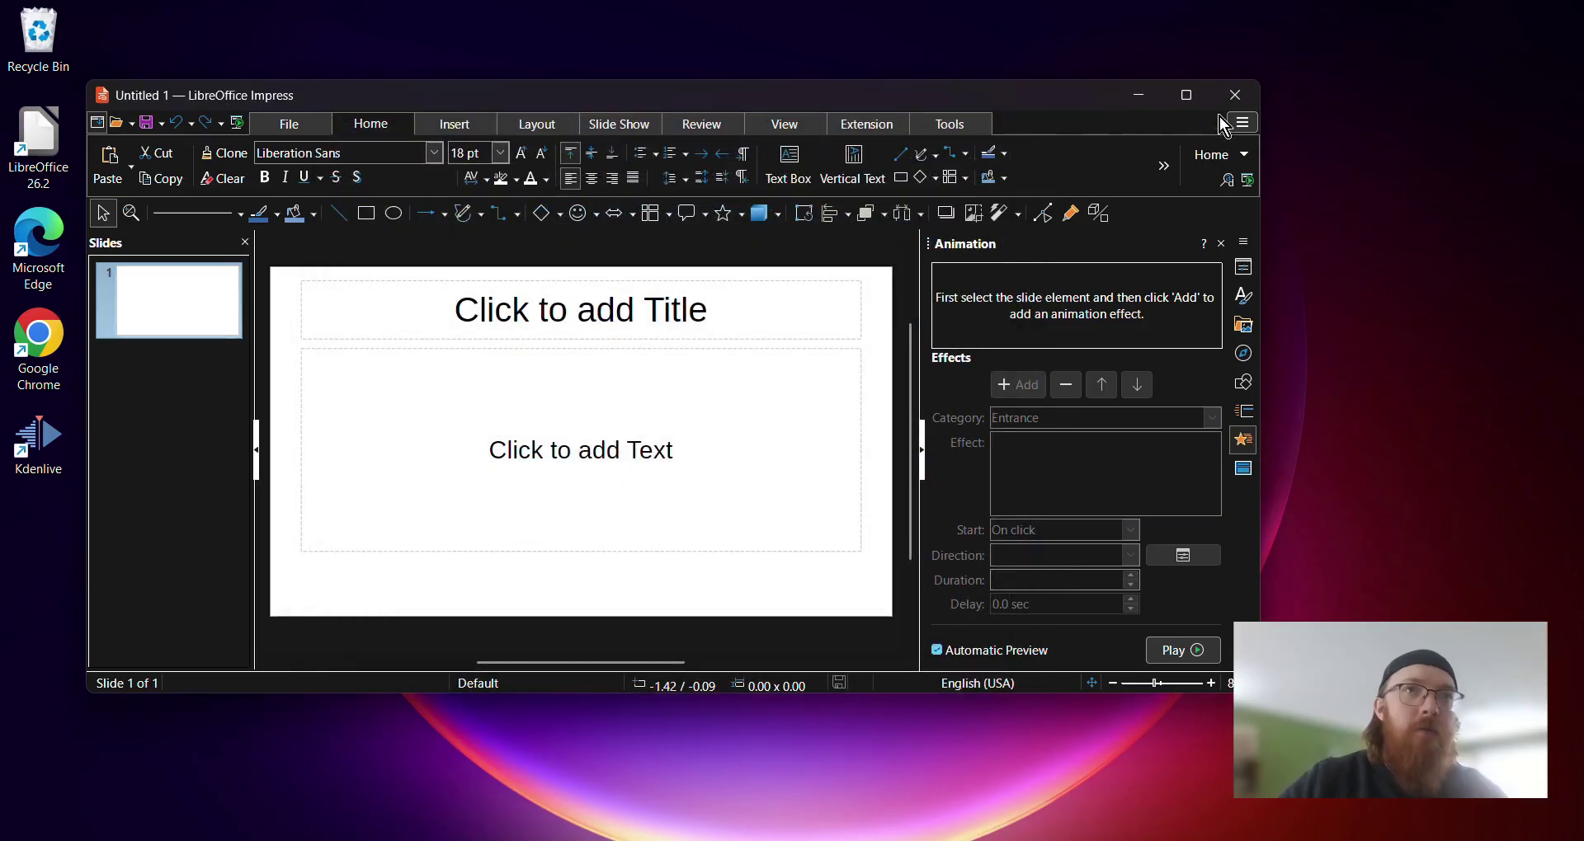
{"action": "left_click", "coordinate": [1248, 94]}
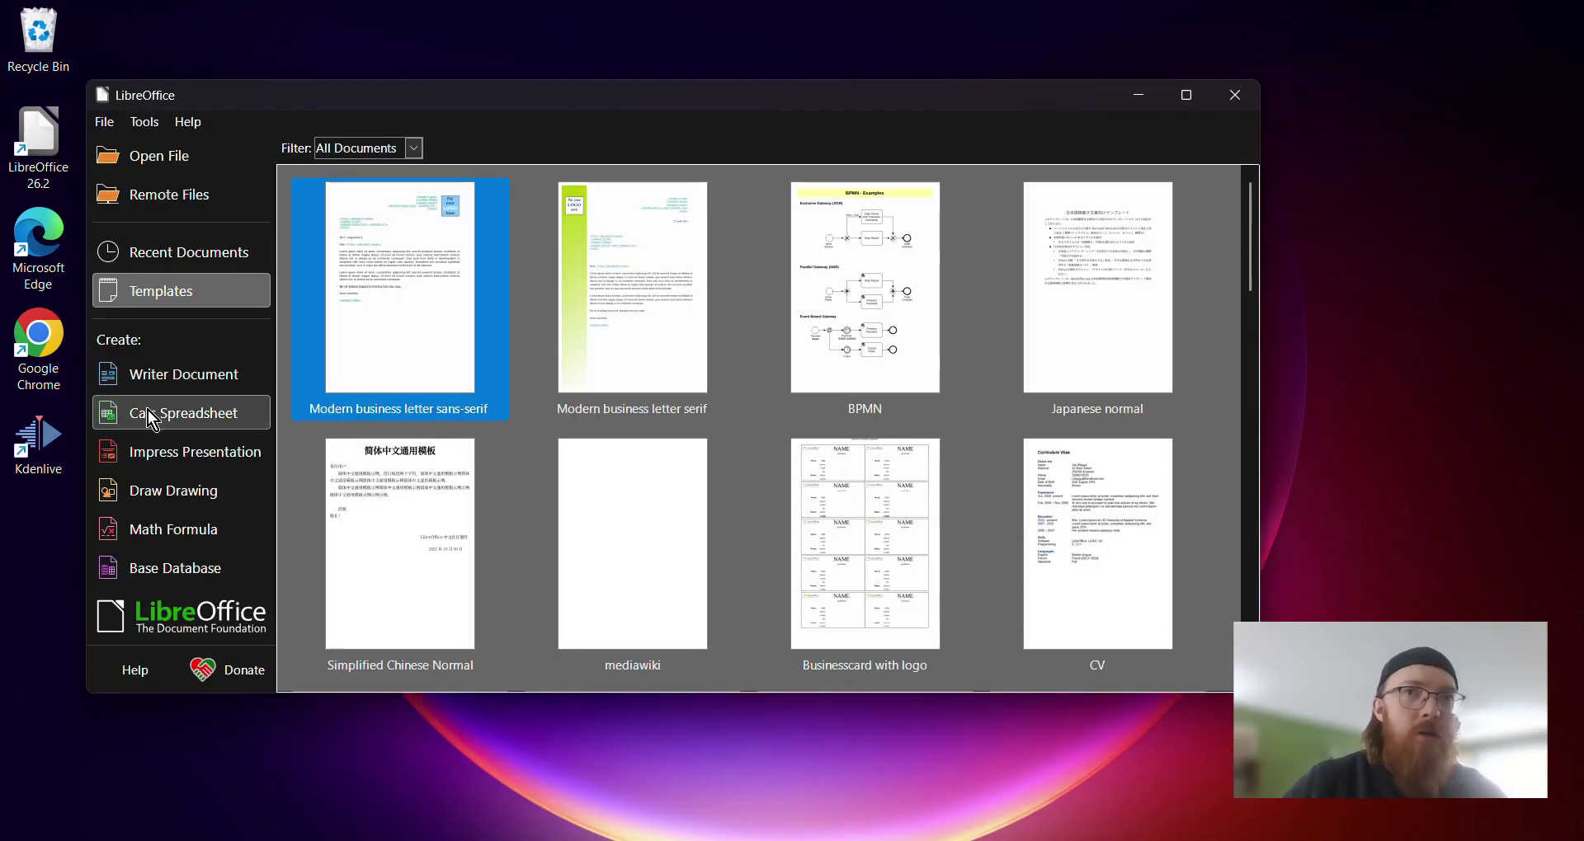
Create a blank Draw drawing, and open A4LD_manual.pdf in Draw.
{"action": "left_click", "coordinate": [147, 493]}
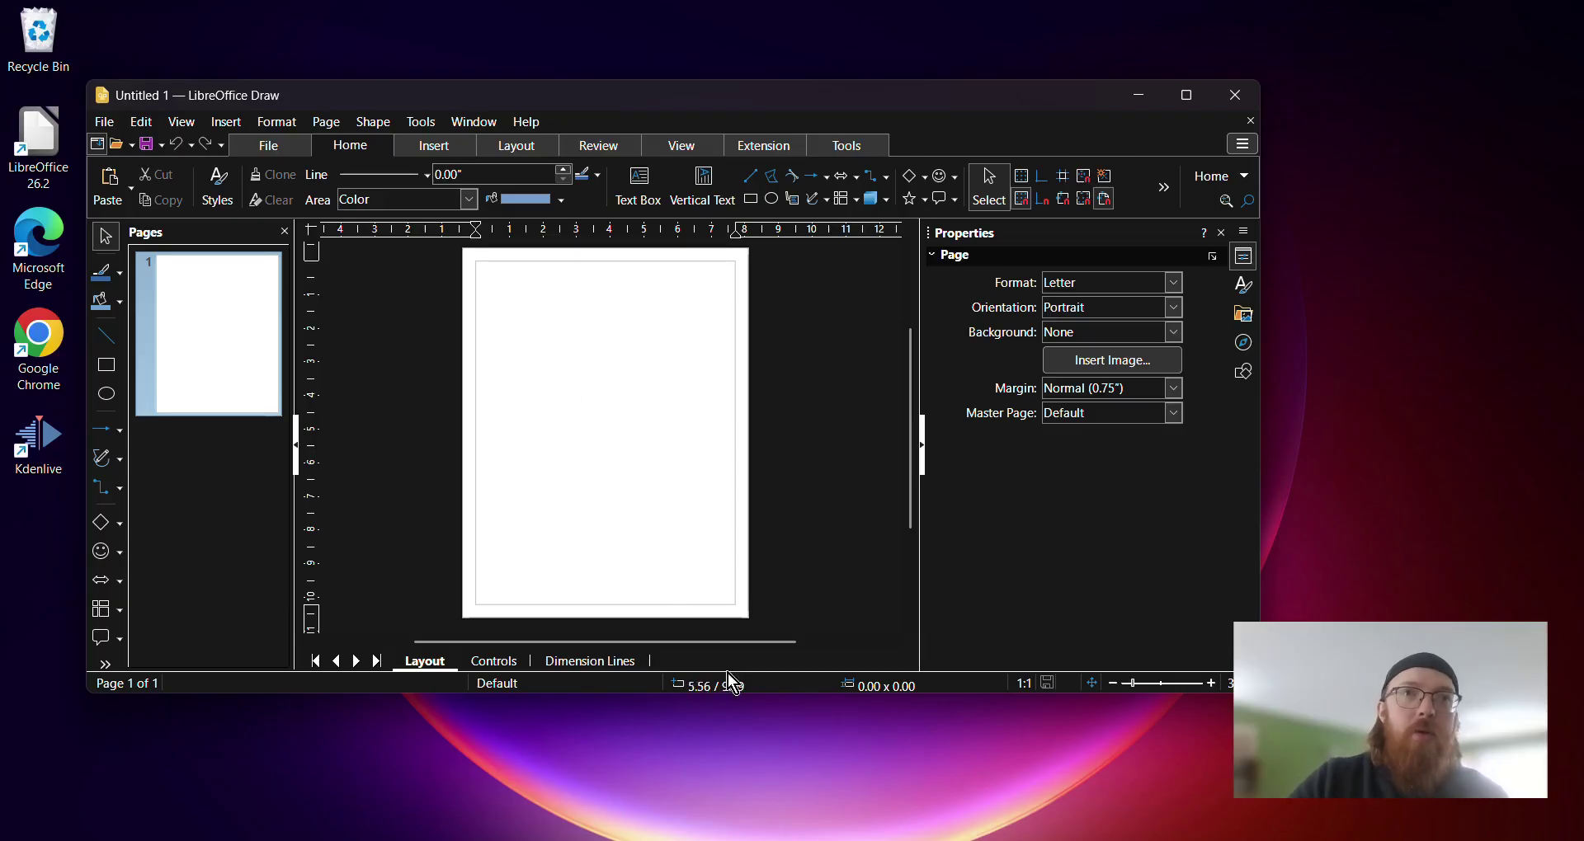
{"action": "key", "text": "super+e"}
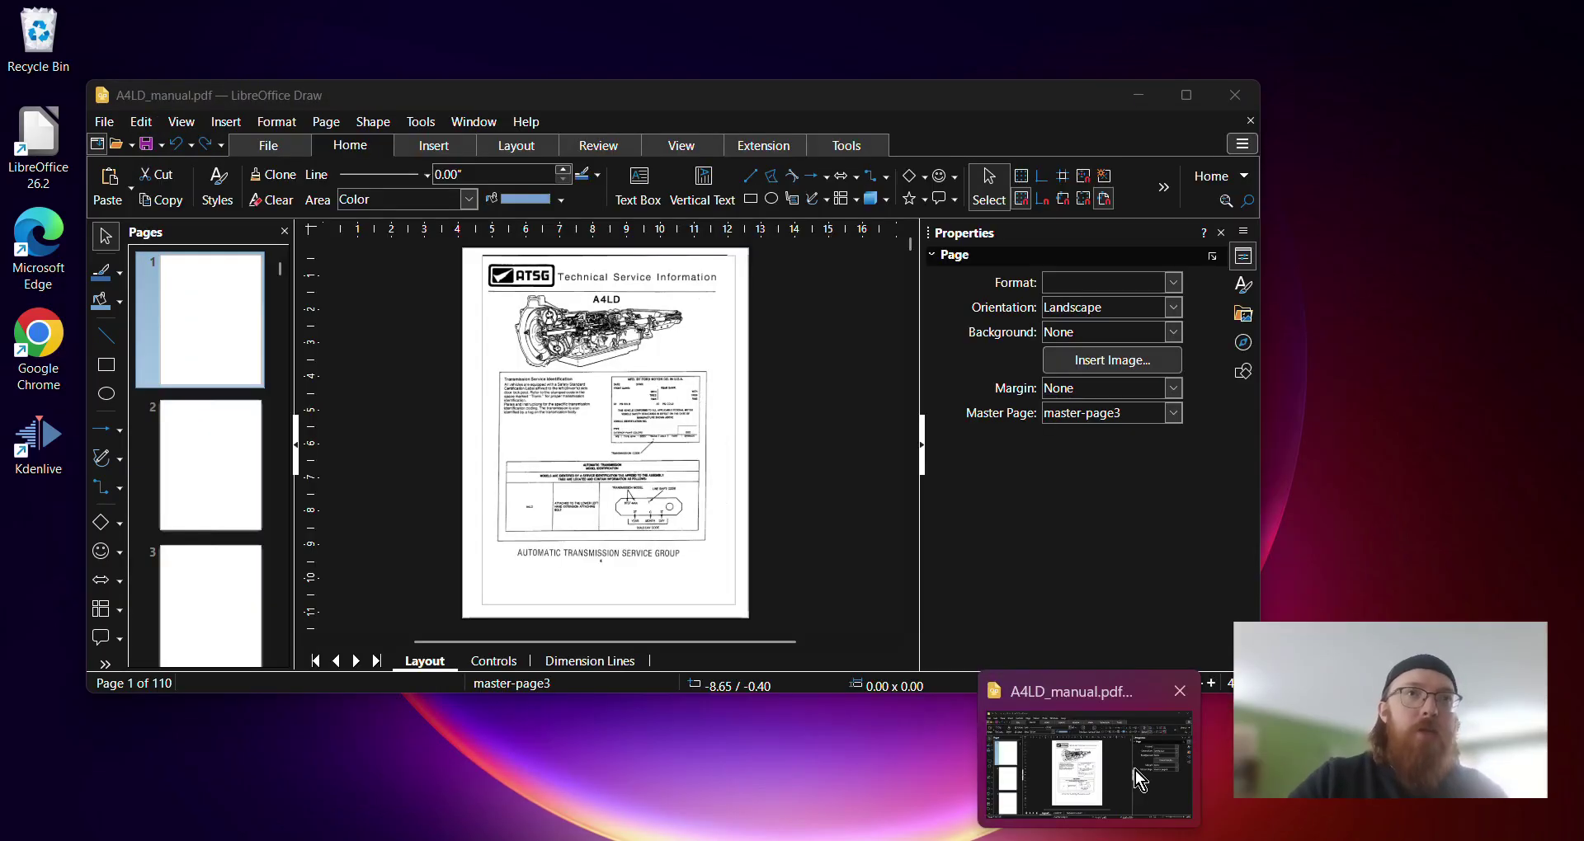
{"action": "left_click", "coordinate": [1135, 771]}
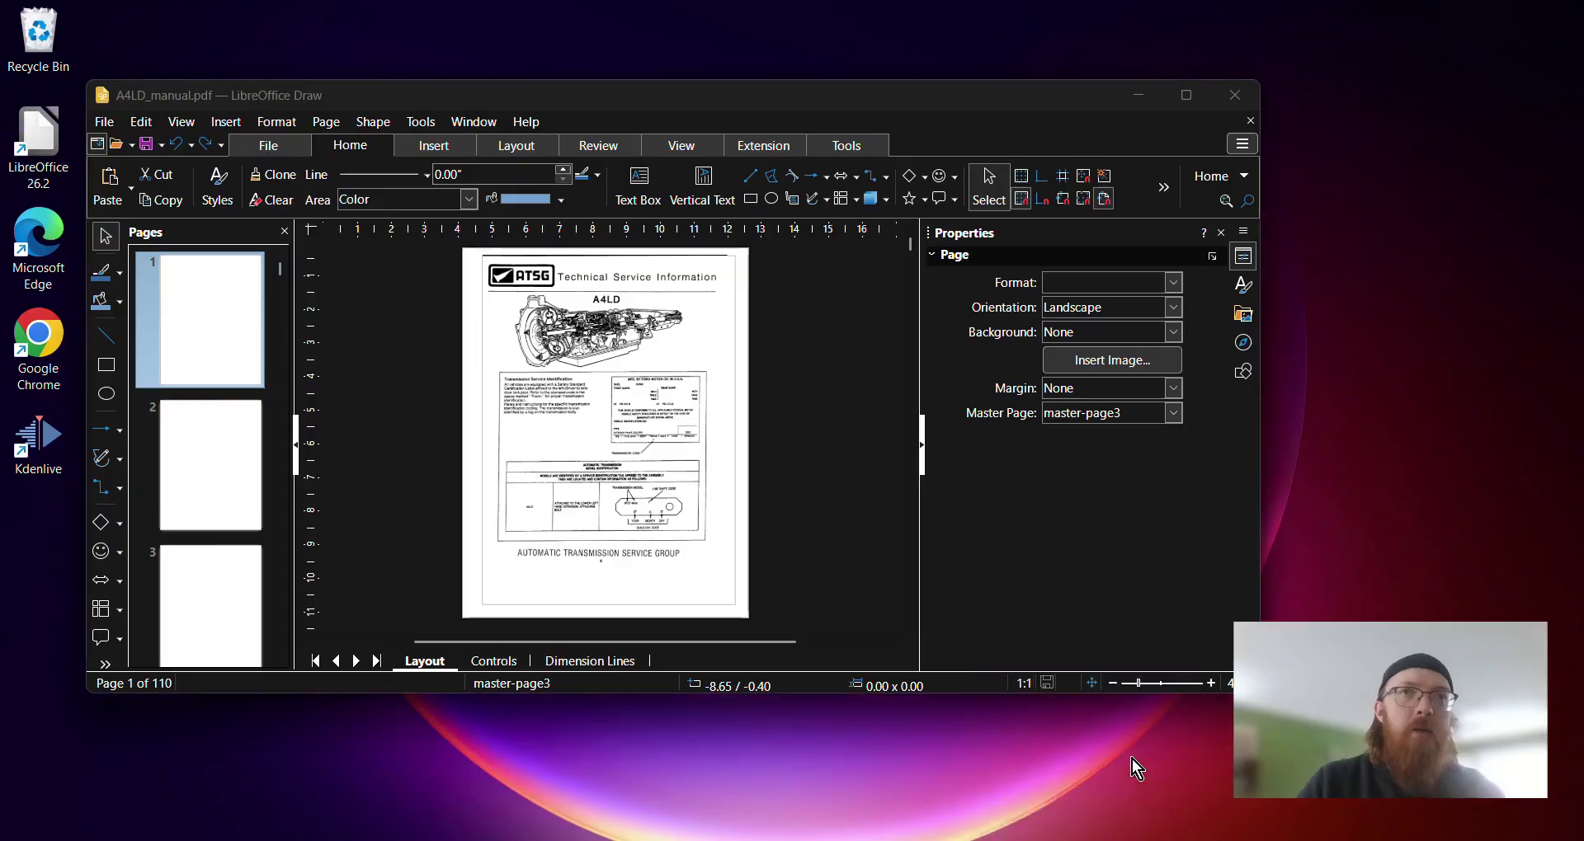
Browse the pages of the A4LD manual, hide the Properties sidebar, and go to page 17.
{"action": "scroll", "coordinate": [634, 400], "scroll_direction": "down", "scroll_amount": 10}
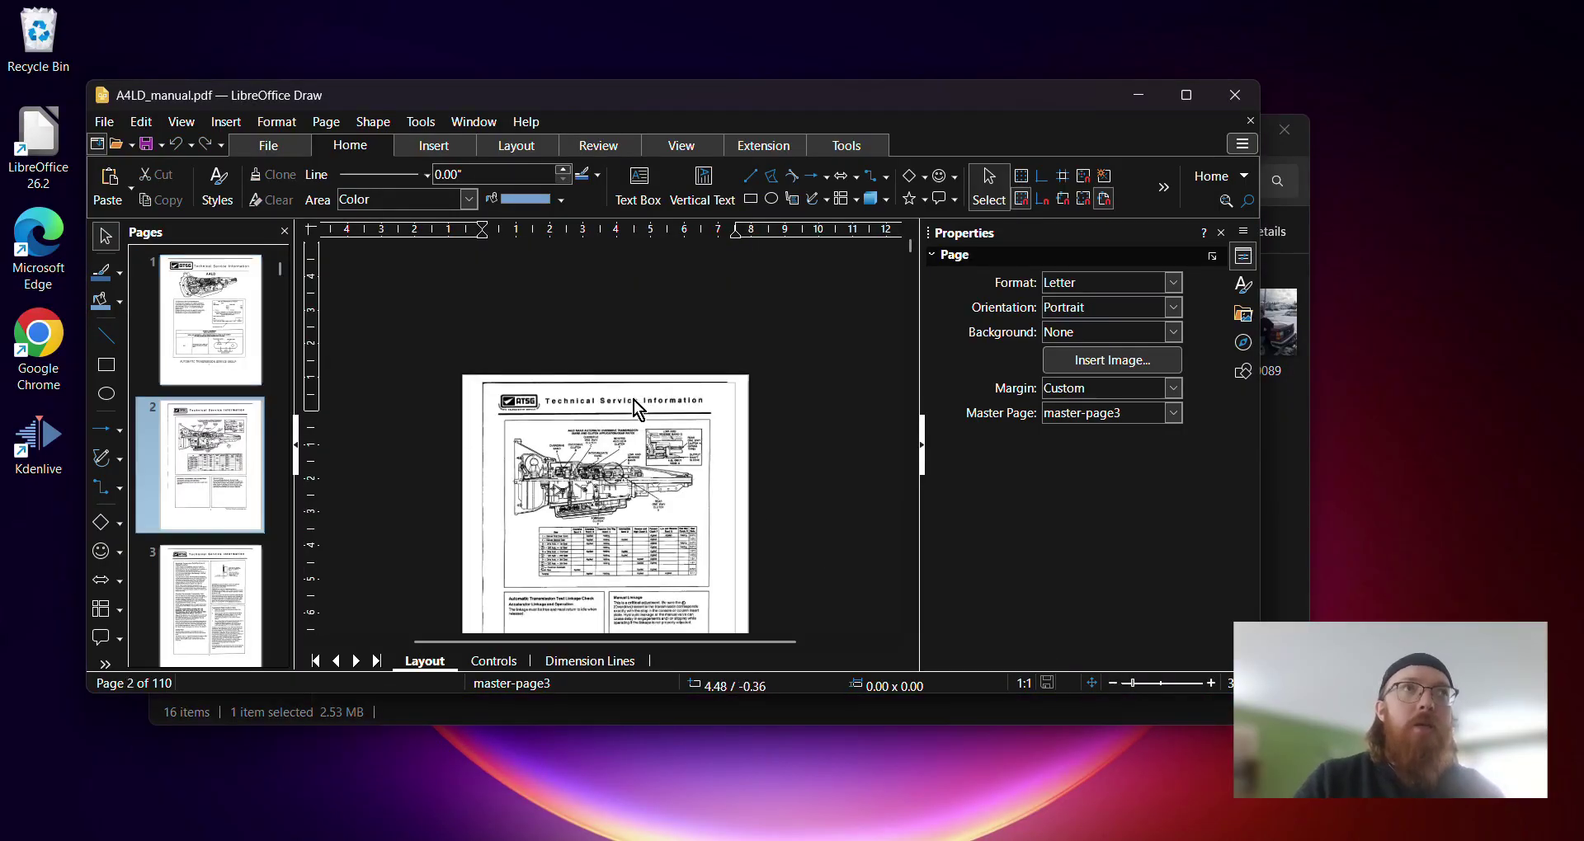
{"action": "scroll", "coordinate": [634, 400], "scroll_direction": "down", "scroll_amount": 10}
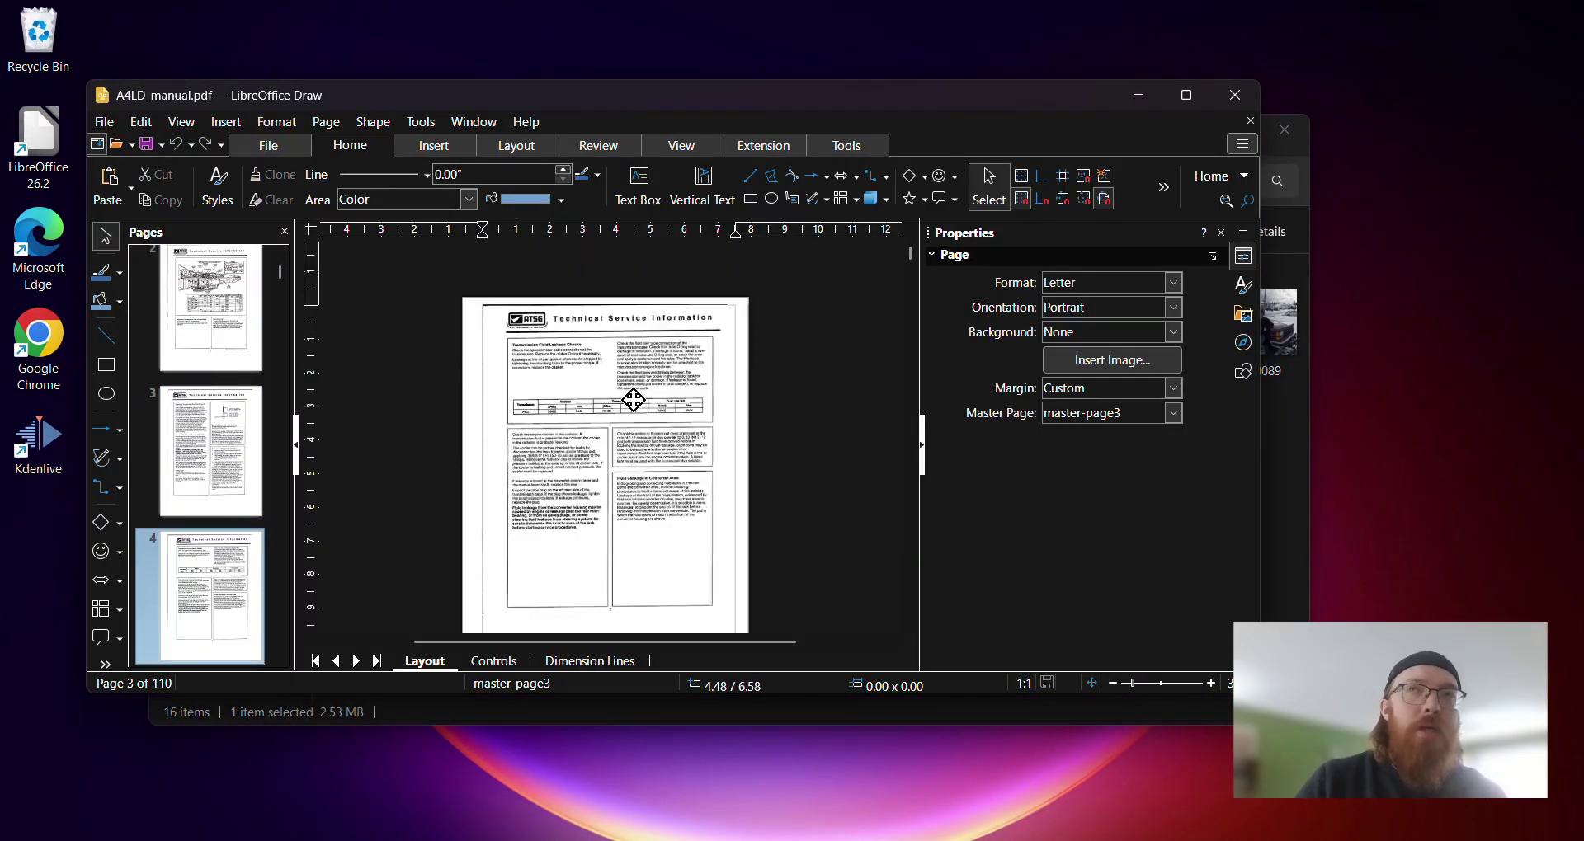
{"action": "left_click", "coordinate": [922, 445]}
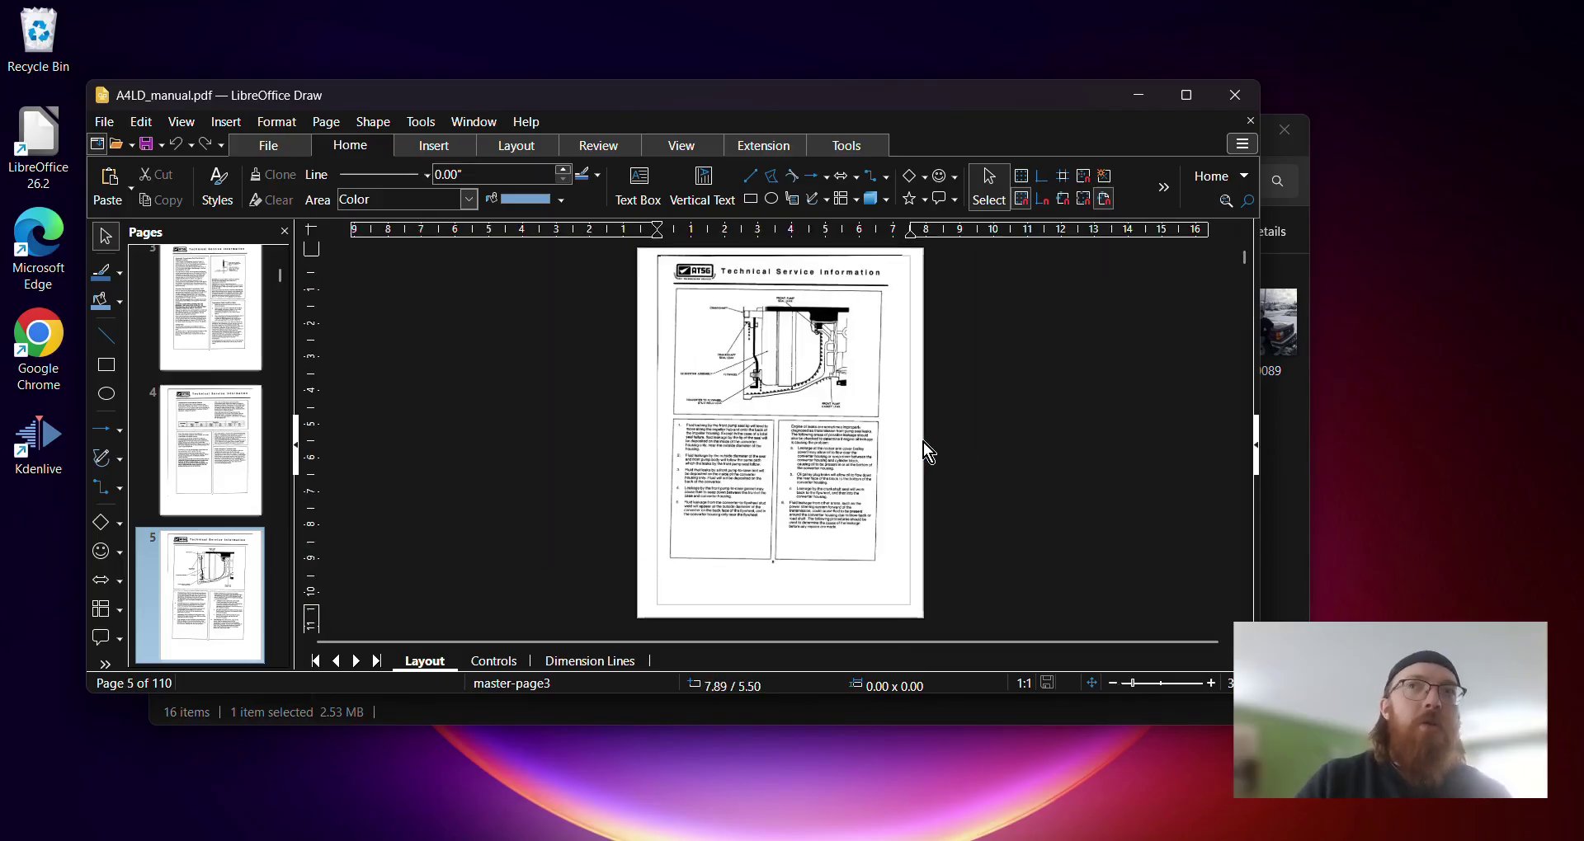
{"action": "scroll", "coordinate": [218, 358], "scroll_direction": "down", "scroll_amount": 5}
{"action": "left_click", "coordinate": [219, 357]}
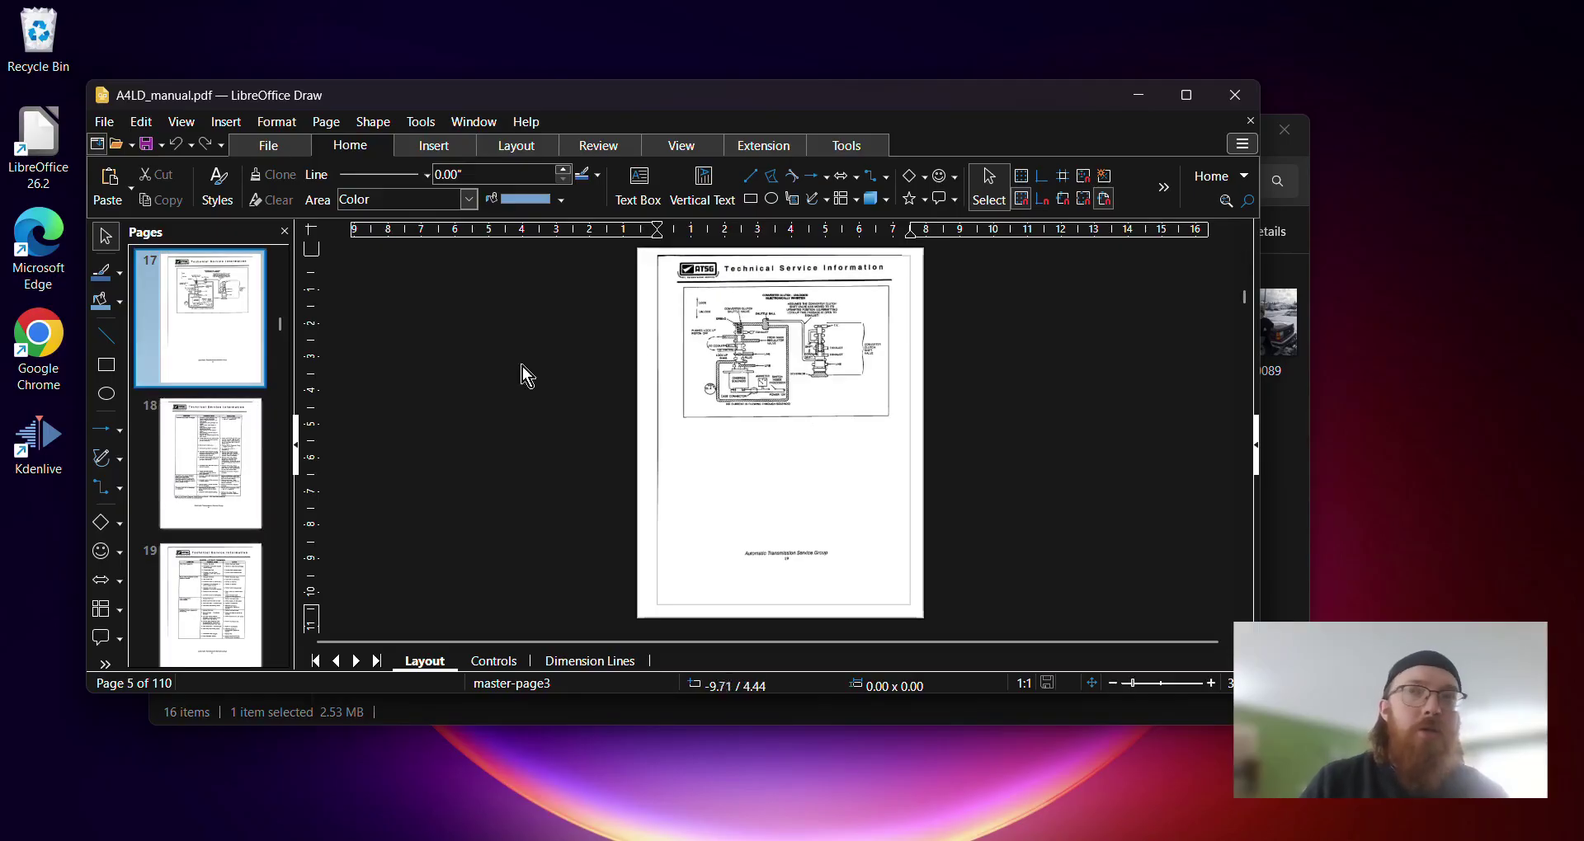
Move the scanned image on page 17 to about position 5.00 / 1.87, and close the manual without saving.
{"action": "left_click", "coordinate": [768, 335]}
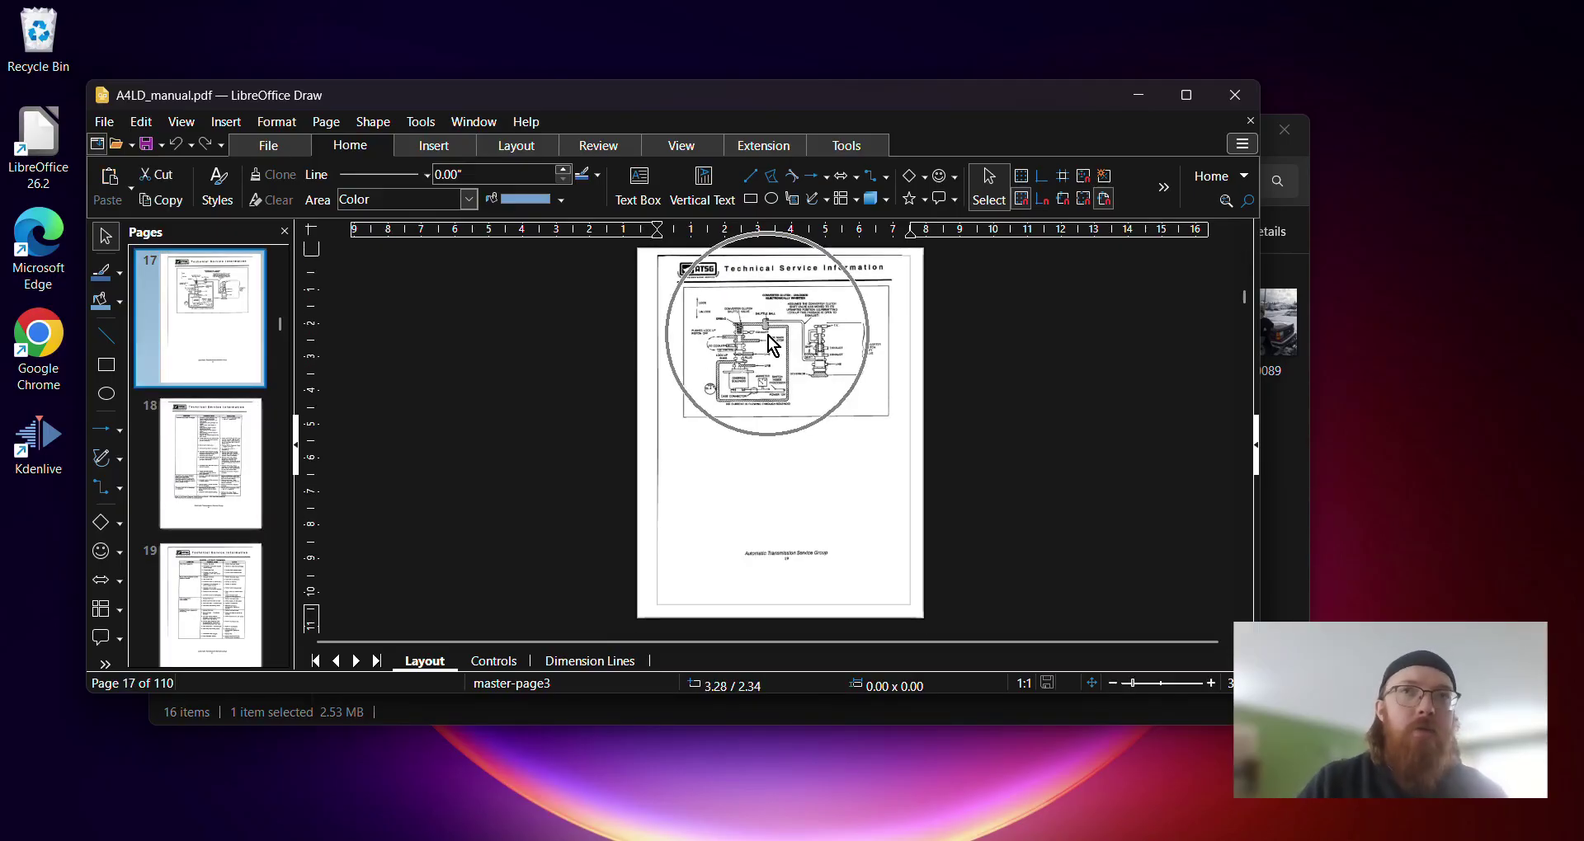
{"action": "scroll", "coordinate": [767, 334], "scroll_direction": "up", "scroll_amount": 5}
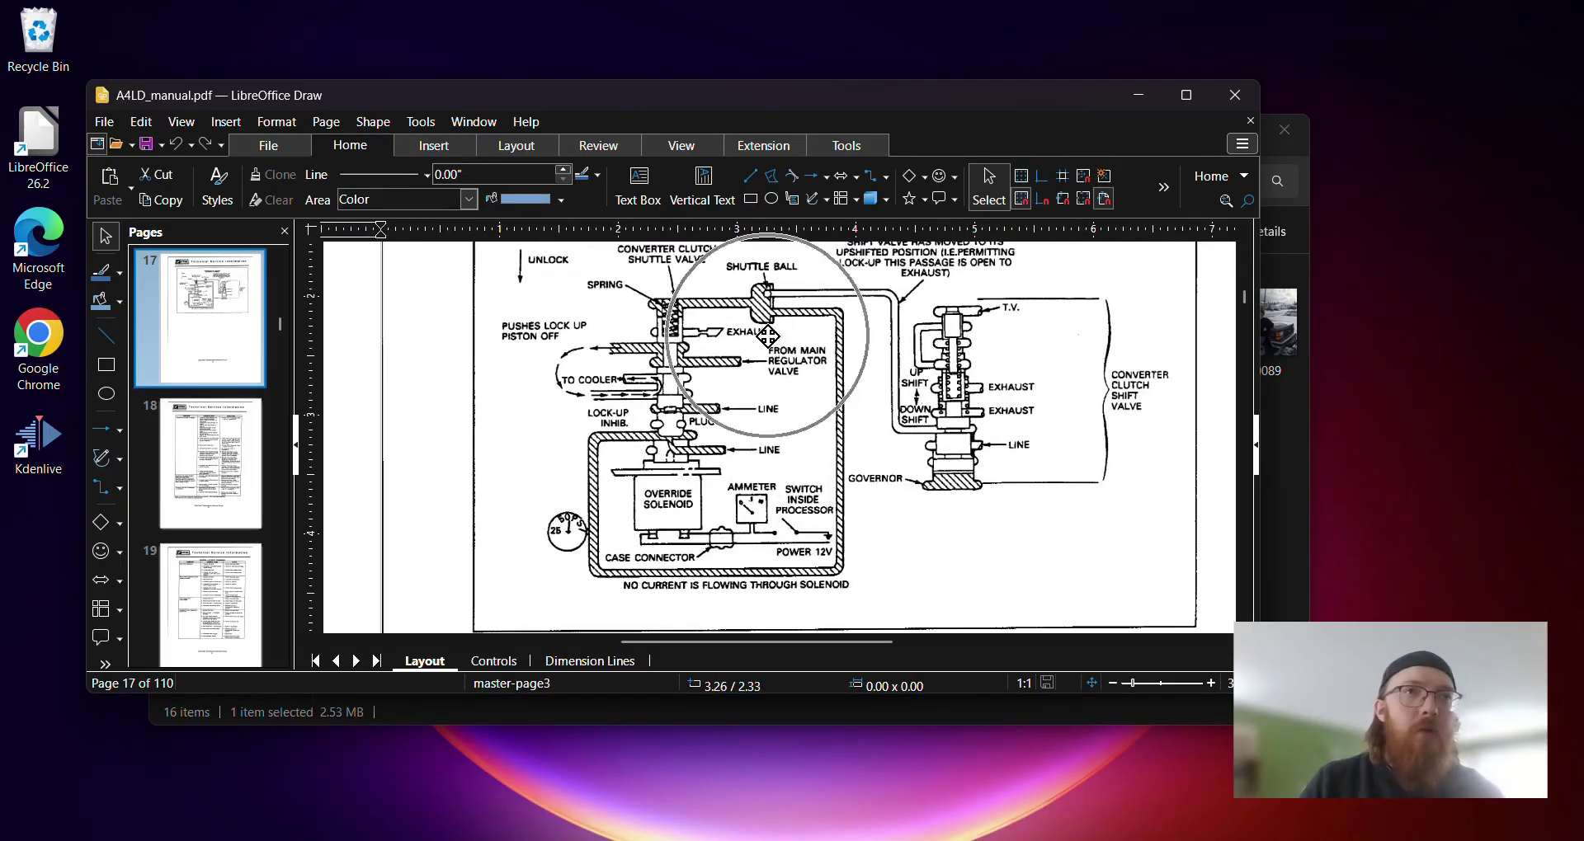
{"action": "left_click_drag", "start_coordinate": [767, 323], "coordinate": [760, 411]}
{"action": "scroll", "coordinate": [758, 357], "scroll_direction": "down", "scroll_amount": 5}
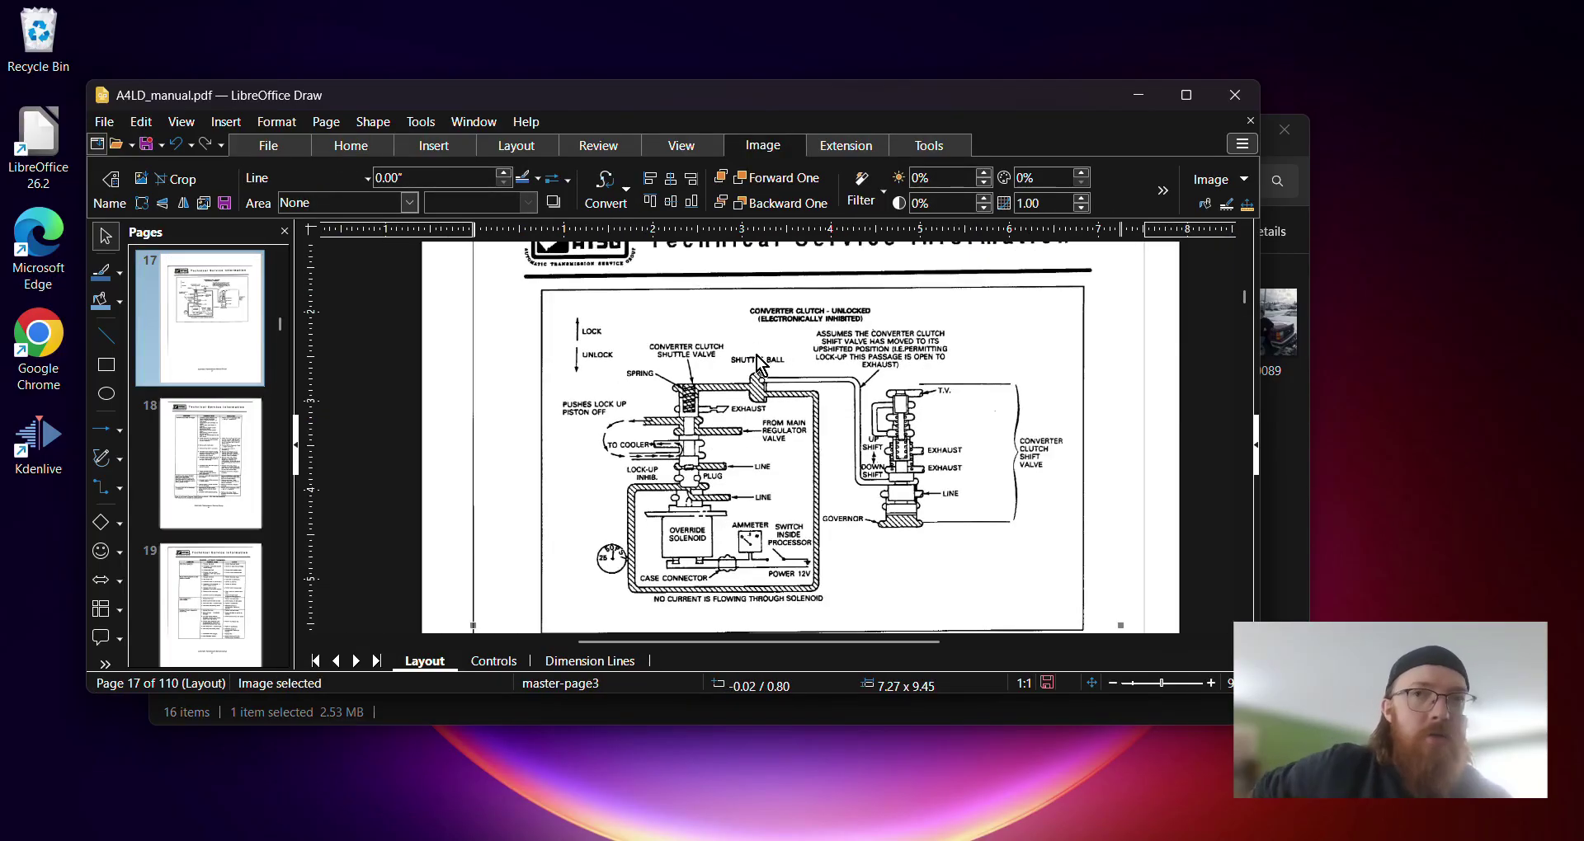
{"action": "left_click_drag", "start_coordinate": [753, 392], "coordinate": [1003, 445]}
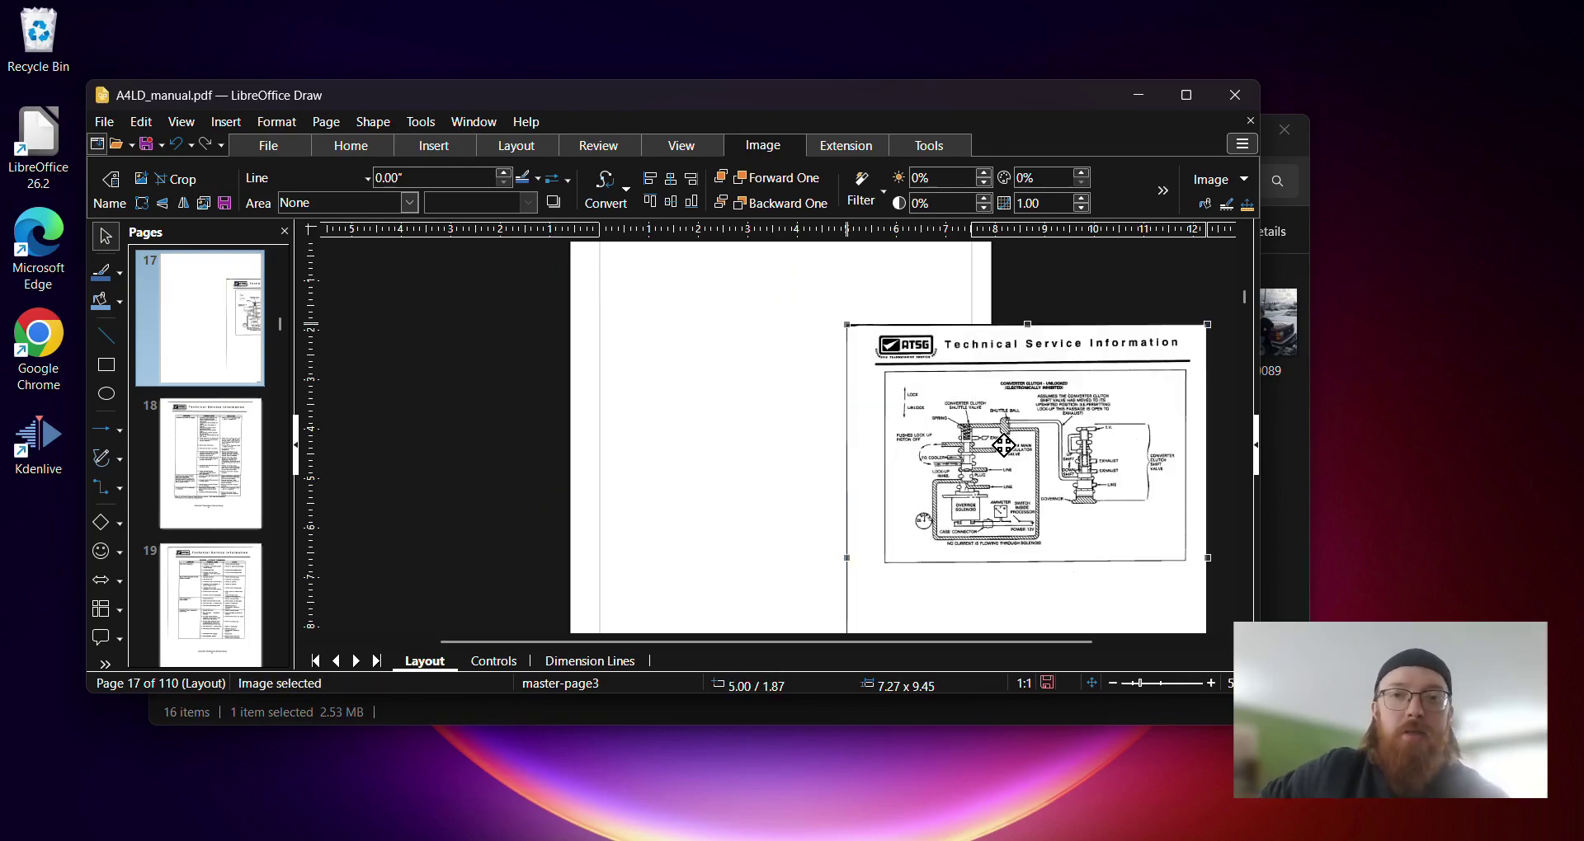
{"action": "left_click", "coordinate": [1238, 92]}
{"action": "left_click", "coordinate": [746, 442]}
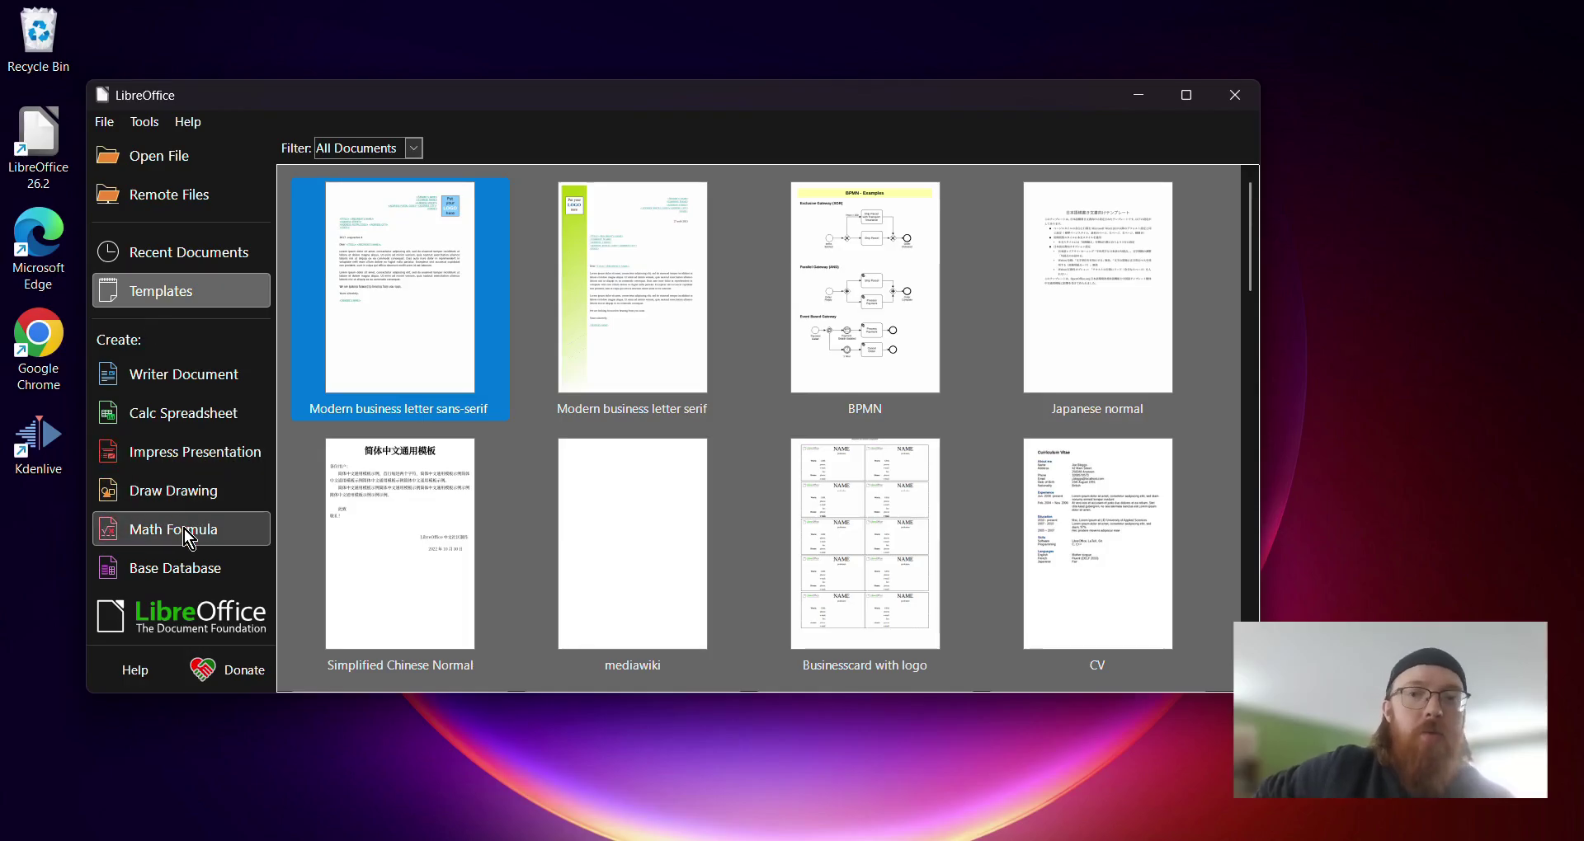
Create a Math formula containing the text "hello", and close it without saving.
{"action": "scroll", "coordinate": [183, 530], "scroll_direction": "down", "scroll_amount": 4}
{"action": "scroll", "coordinate": [184, 530], "scroll_direction": "up", "scroll_amount": 4}
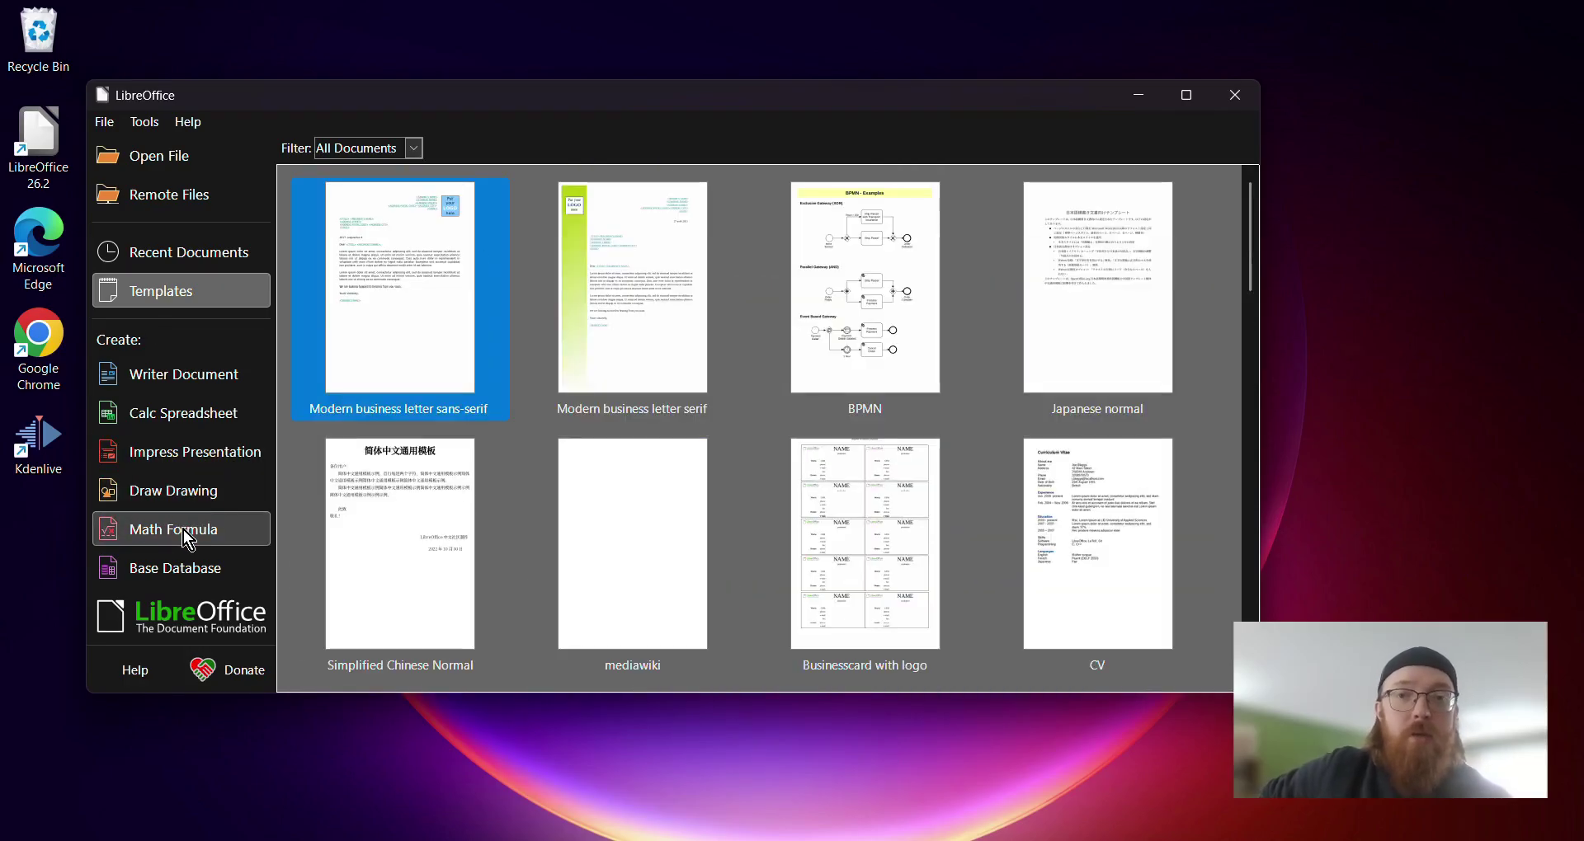
{"action": "left_click", "coordinate": [184, 529]}
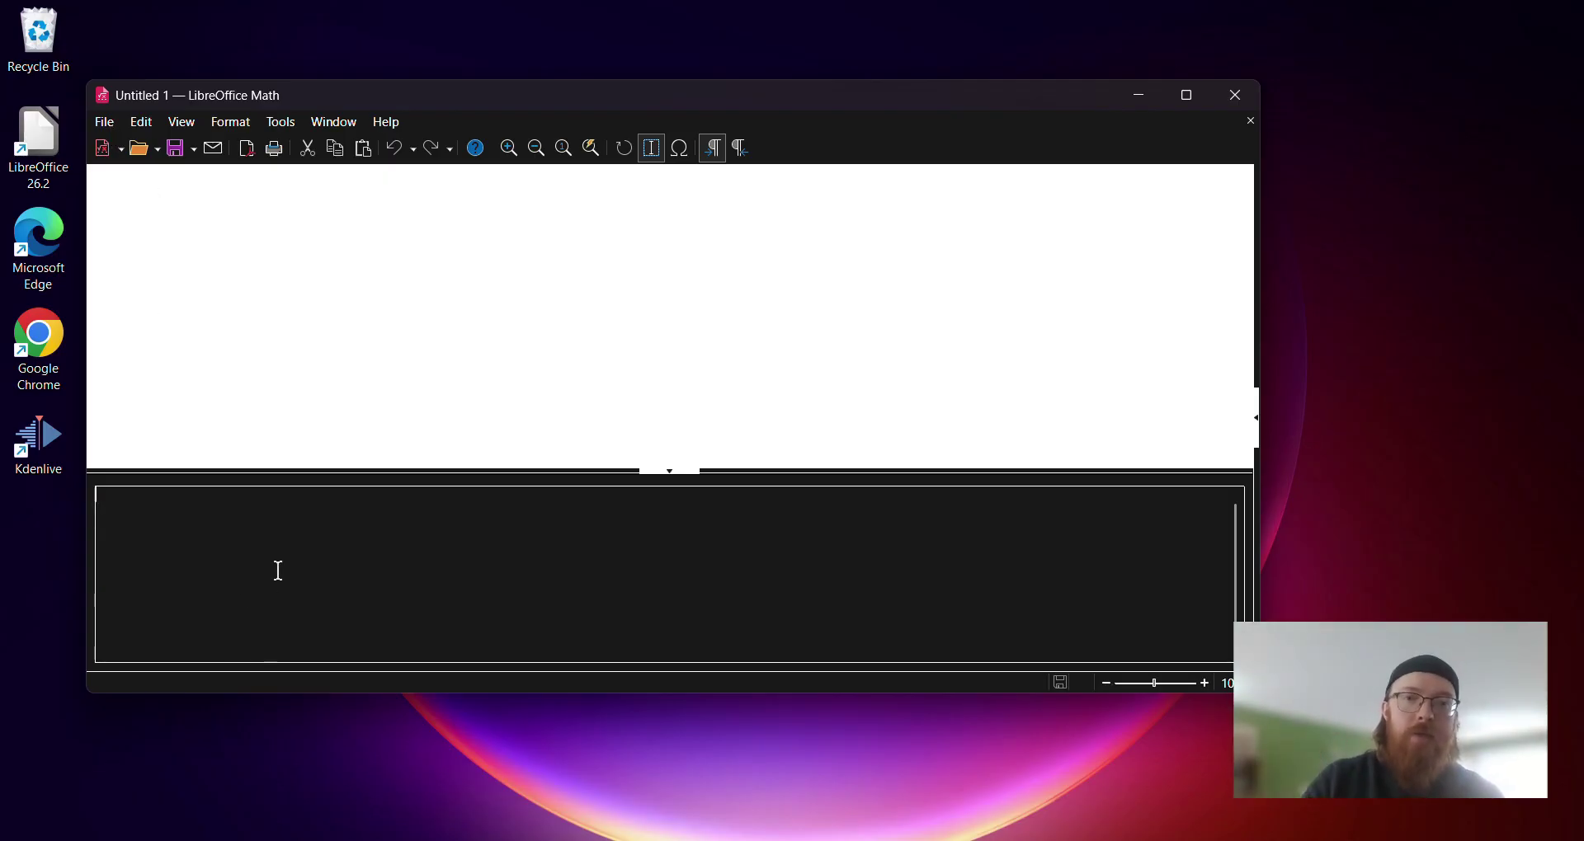
{"action": "type", "text": "hello"}
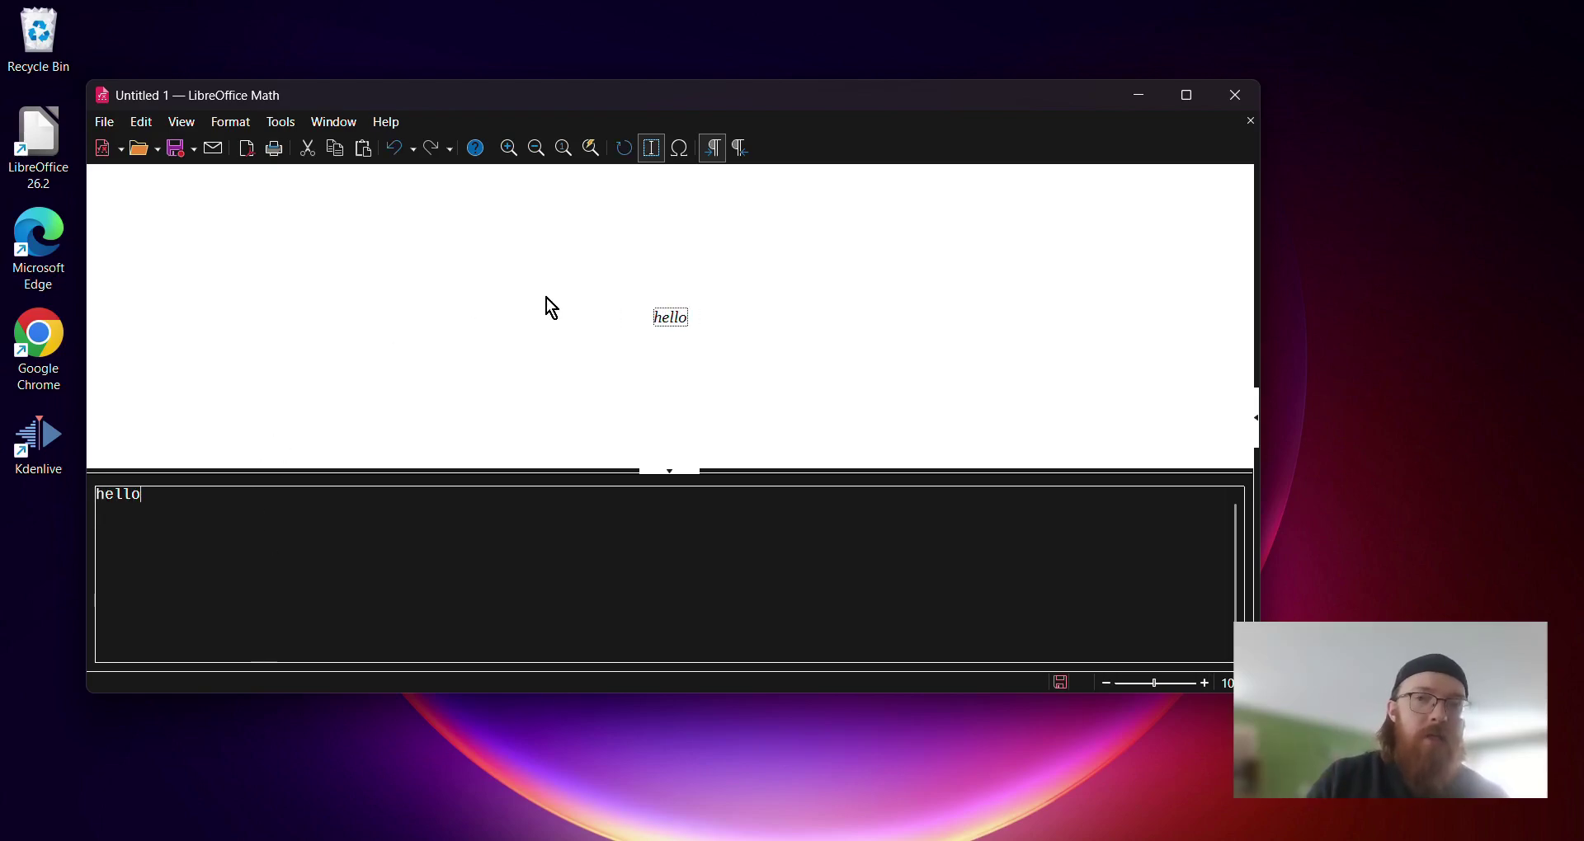
{"action": "left_click", "coordinate": [1240, 93]}
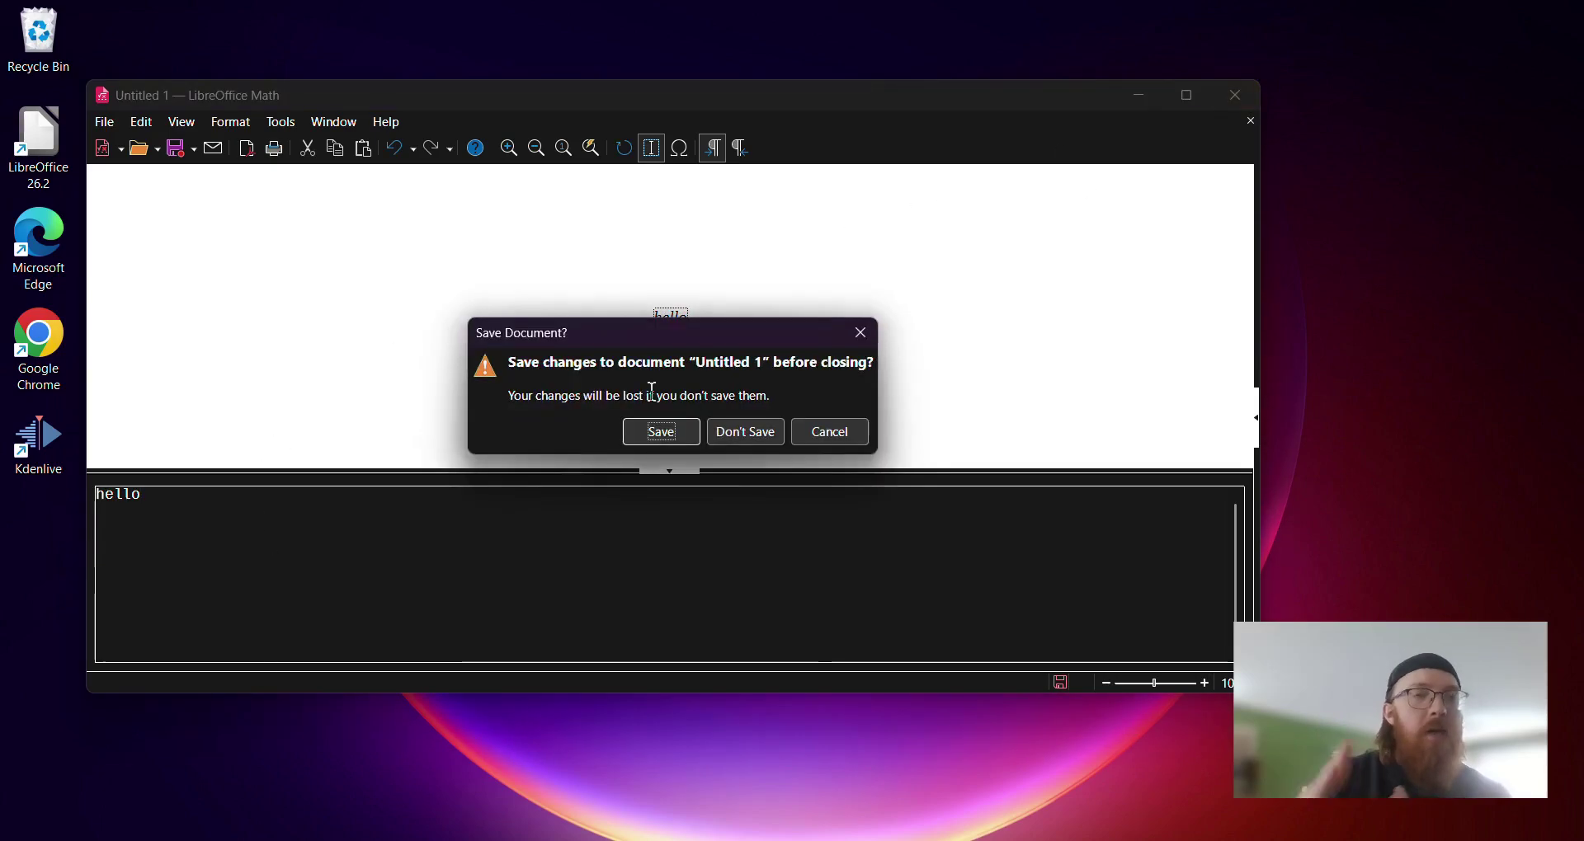
{"action": "left_click", "coordinate": [739, 427]}
Start a Base database to view the Database Wizard's first page, cancel the wizard, and close LibreOffice.
{"action": "left_click", "coordinate": [165, 575]}
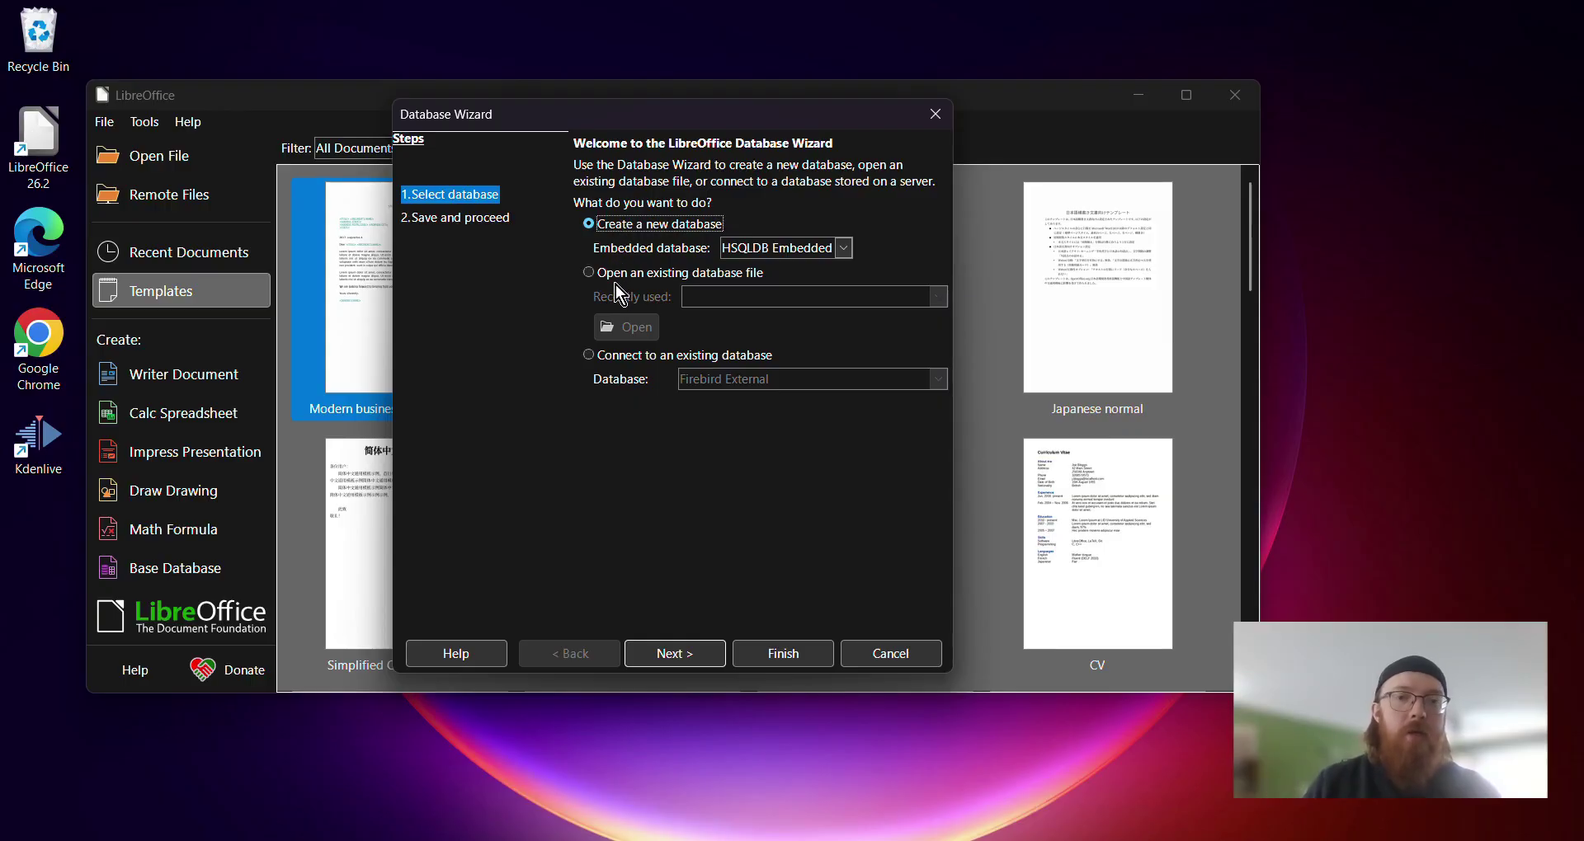
{"action": "left_click", "coordinate": [890, 654]}
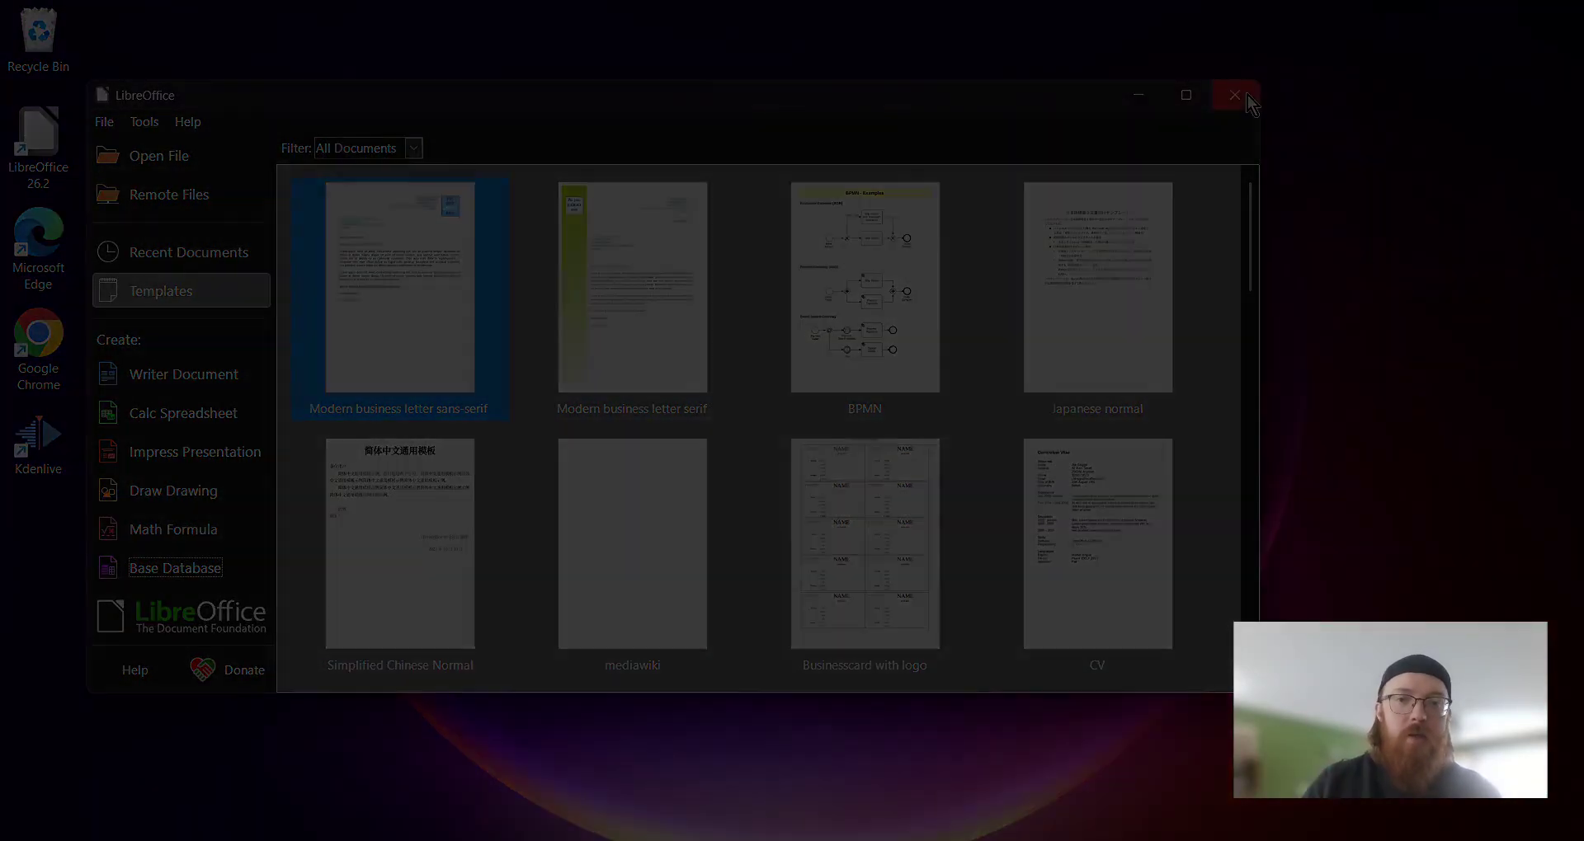
{"action": "left_click", "coordinate": [1247, 95]}
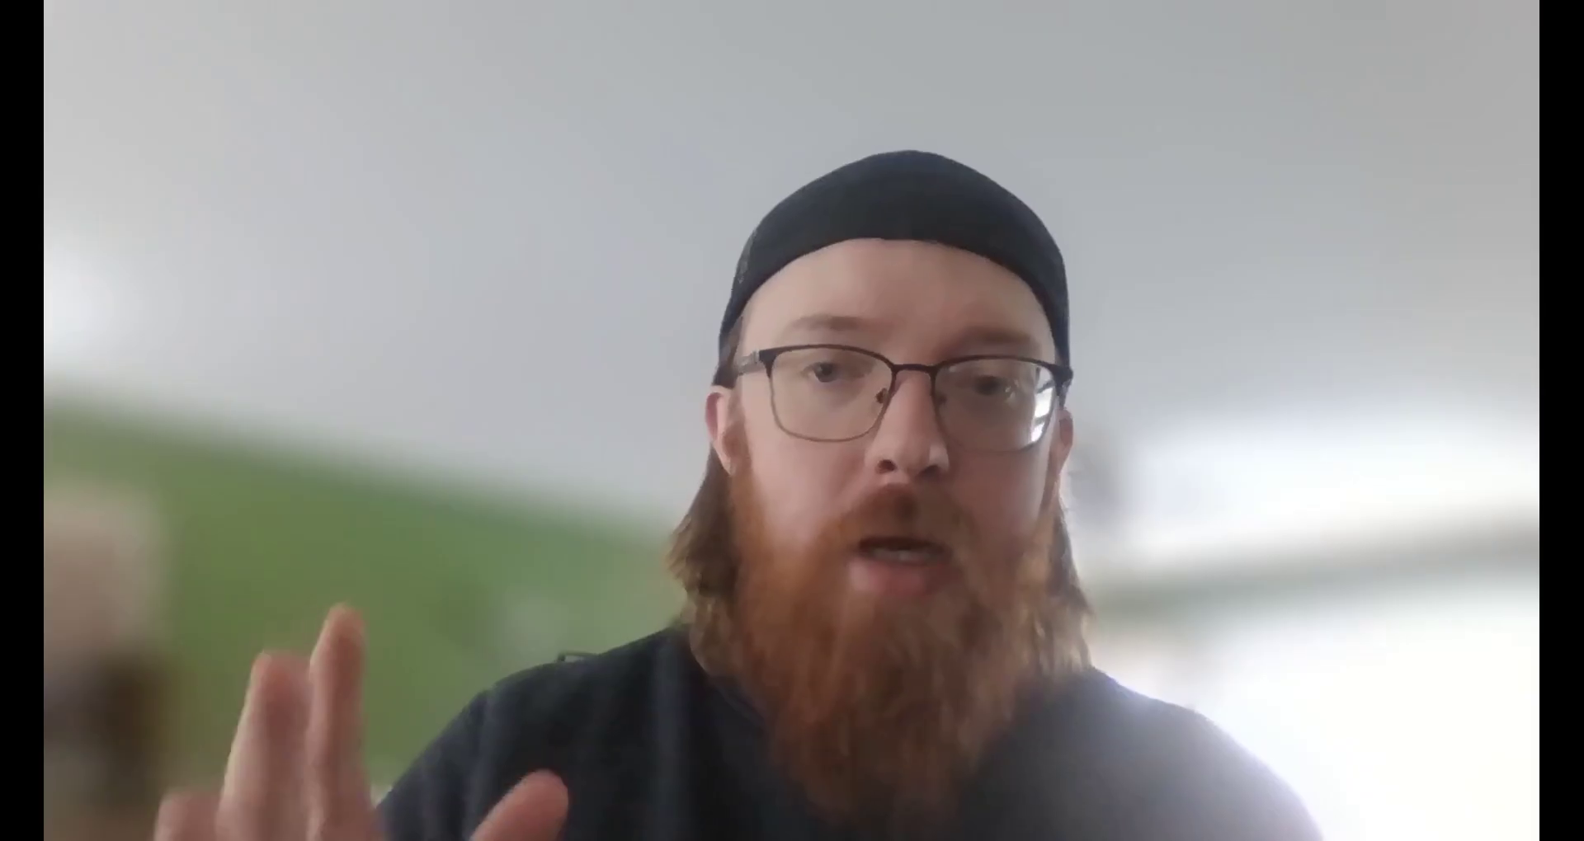